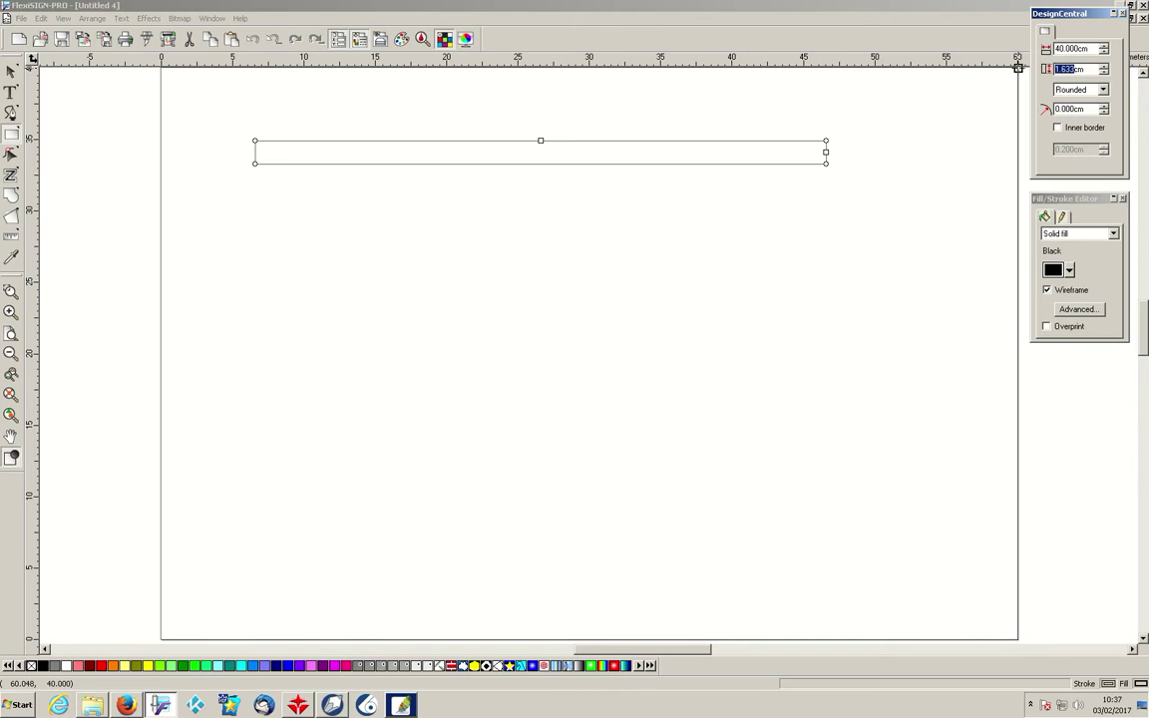
Set the height of the 40 cm wide rectangle to 0.6 cm.
{"action": "key", "text": "BackSpace"}
{"action": "key", "text": "Return"}
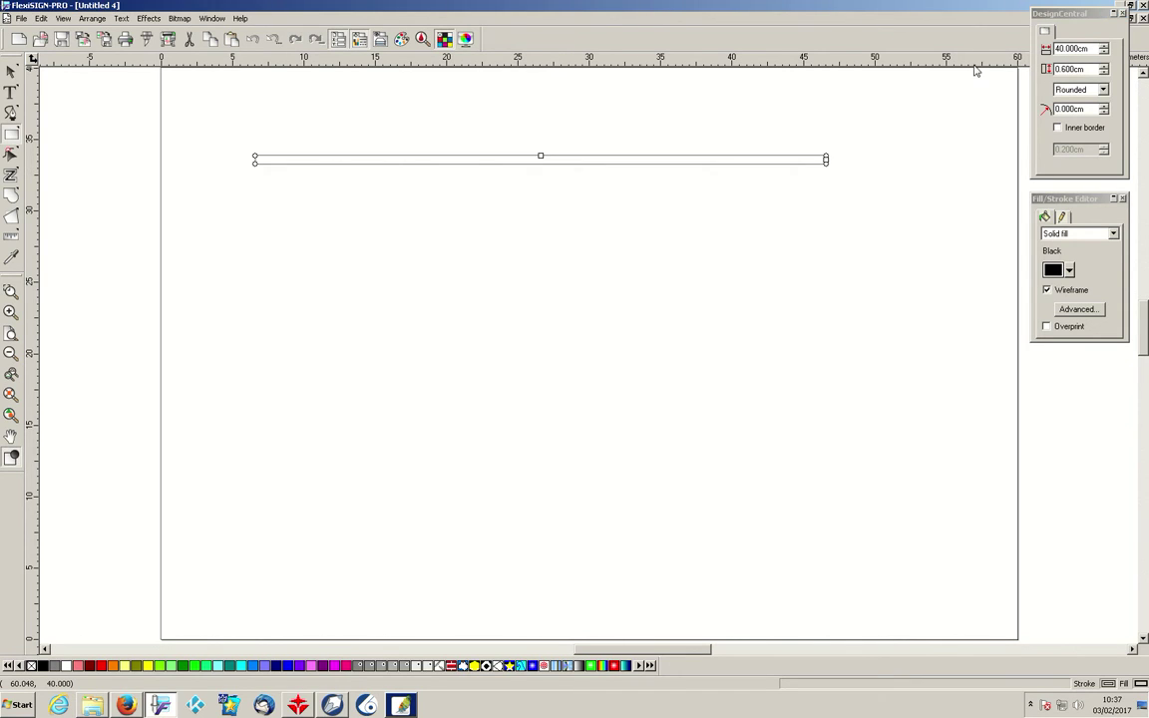
Duplicate the thin bar, place the copy below the original and set the copy's height to 0.8 cm.
{"action": "left_click", "coordinate": [10, 70]}
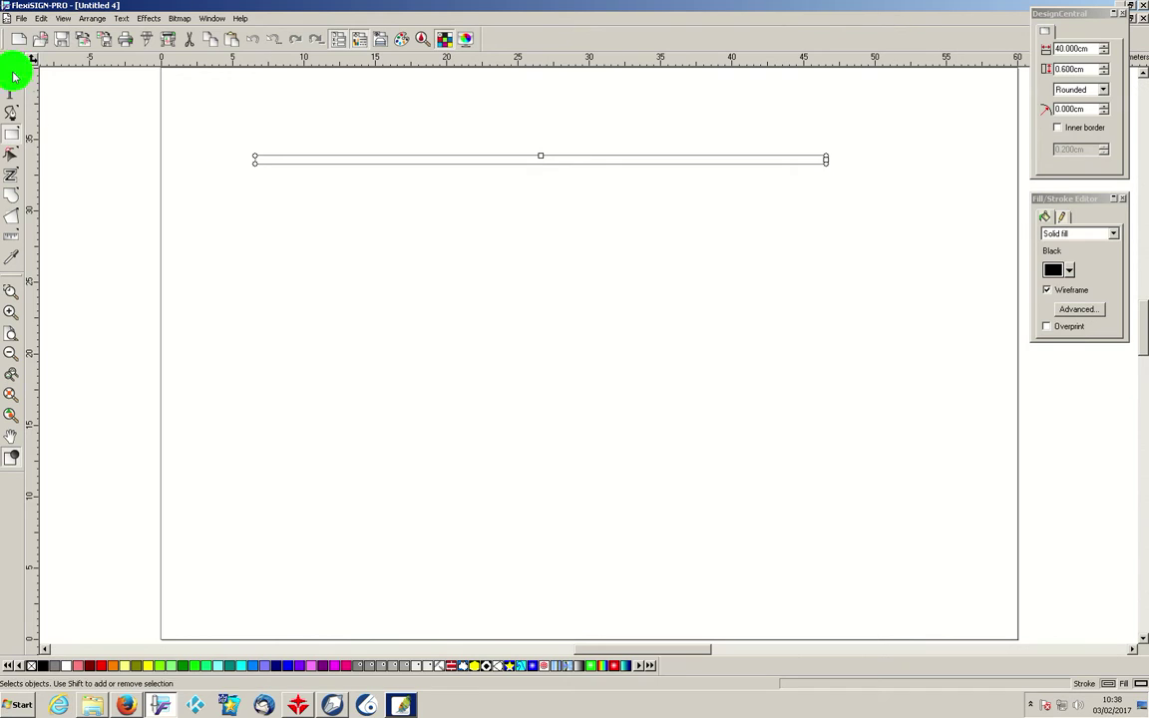
{"action": "right_click", "coordinate": [603, 166]}
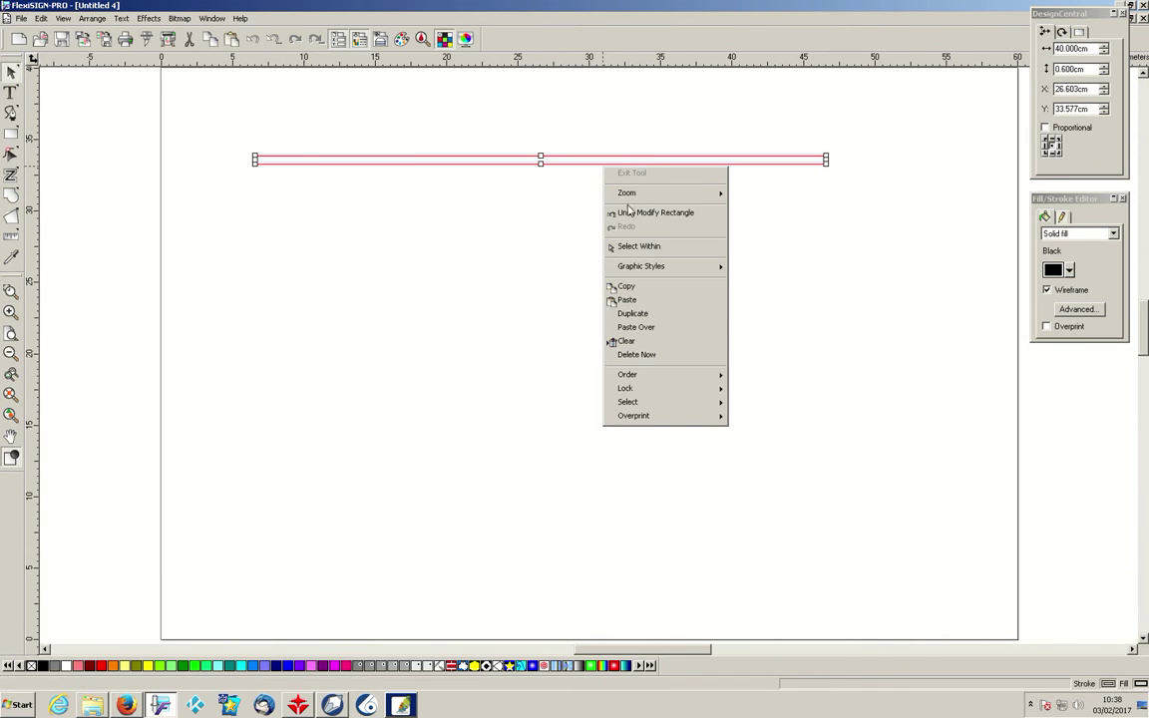
{"action": "left_click", "coordinate": [658, 315]}
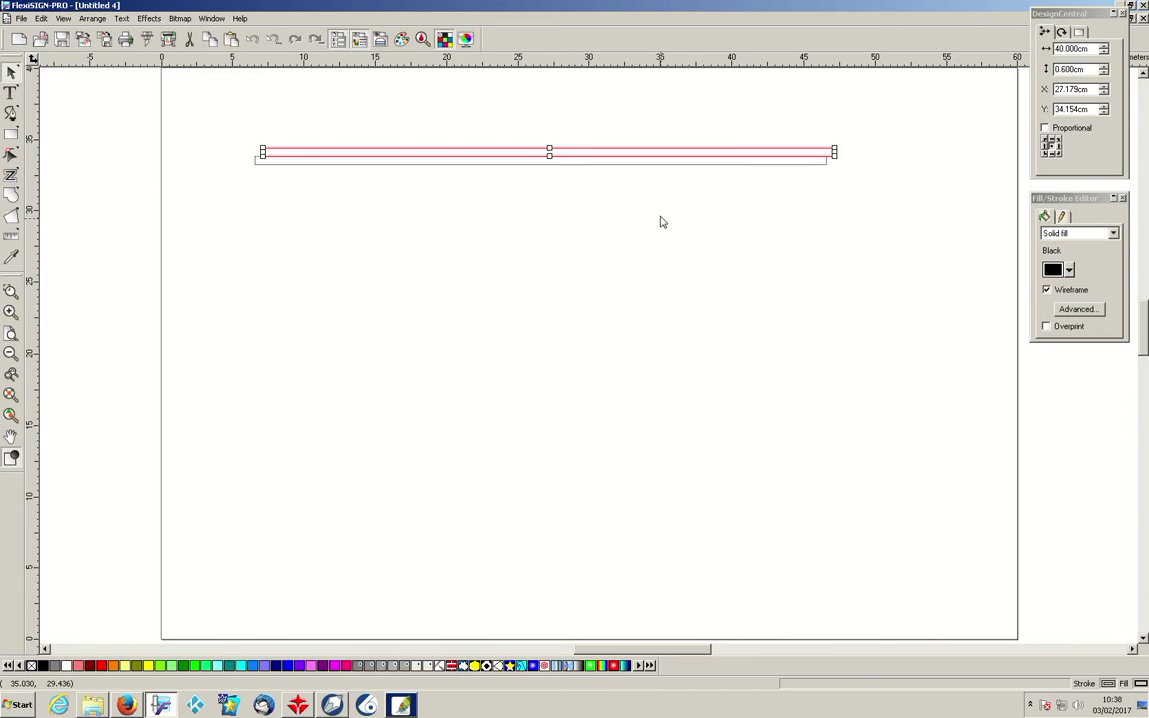
{"action": "left_click_drag", "start_coordinate": [656, 148], "coordinate": [645, 236]}
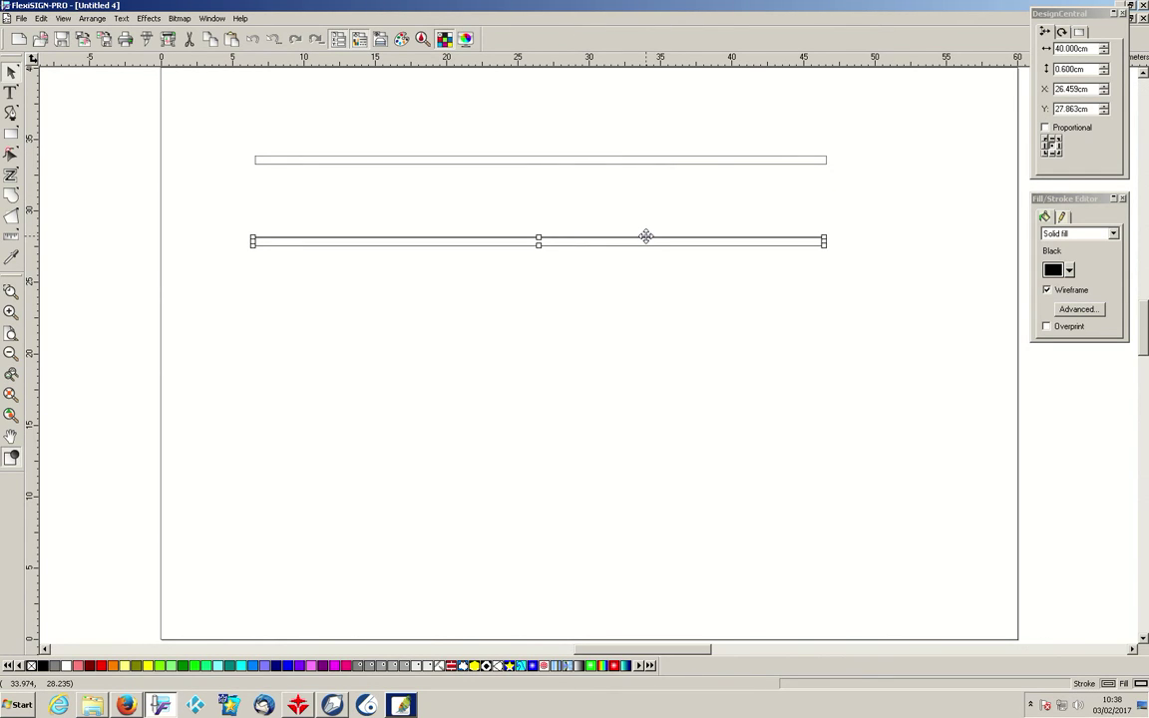
{"action": "left_click", "coordinate": [1069, 69]}
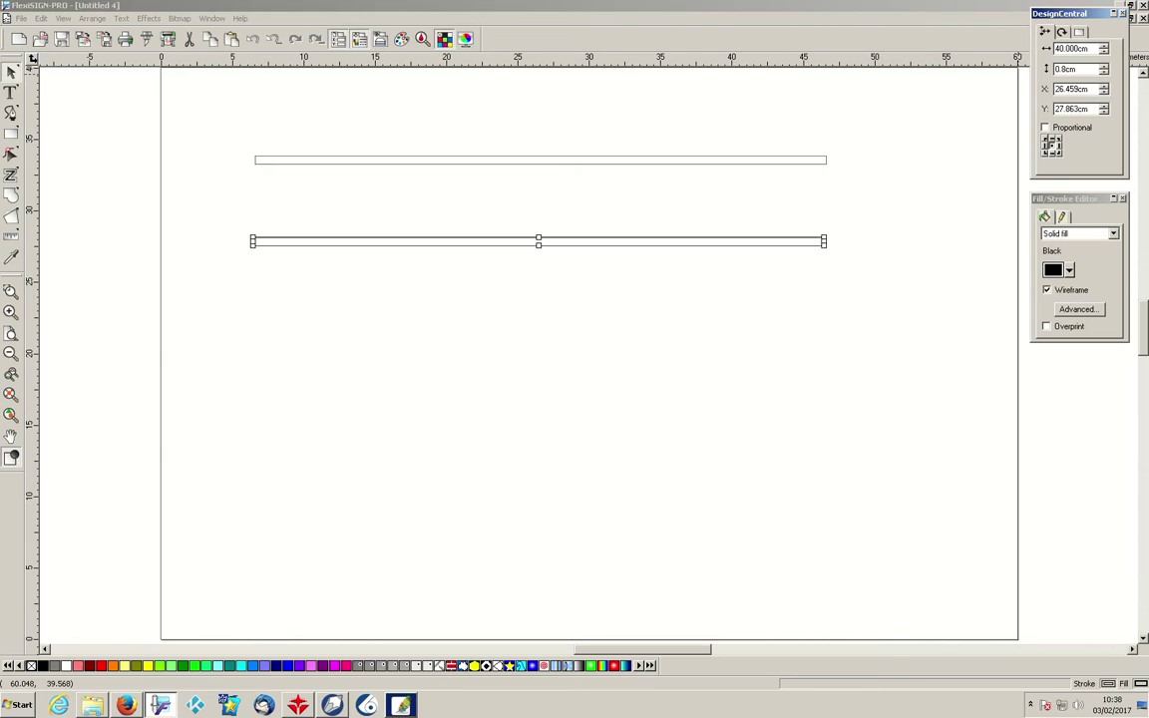
{"action": "key", "text": "Return"}
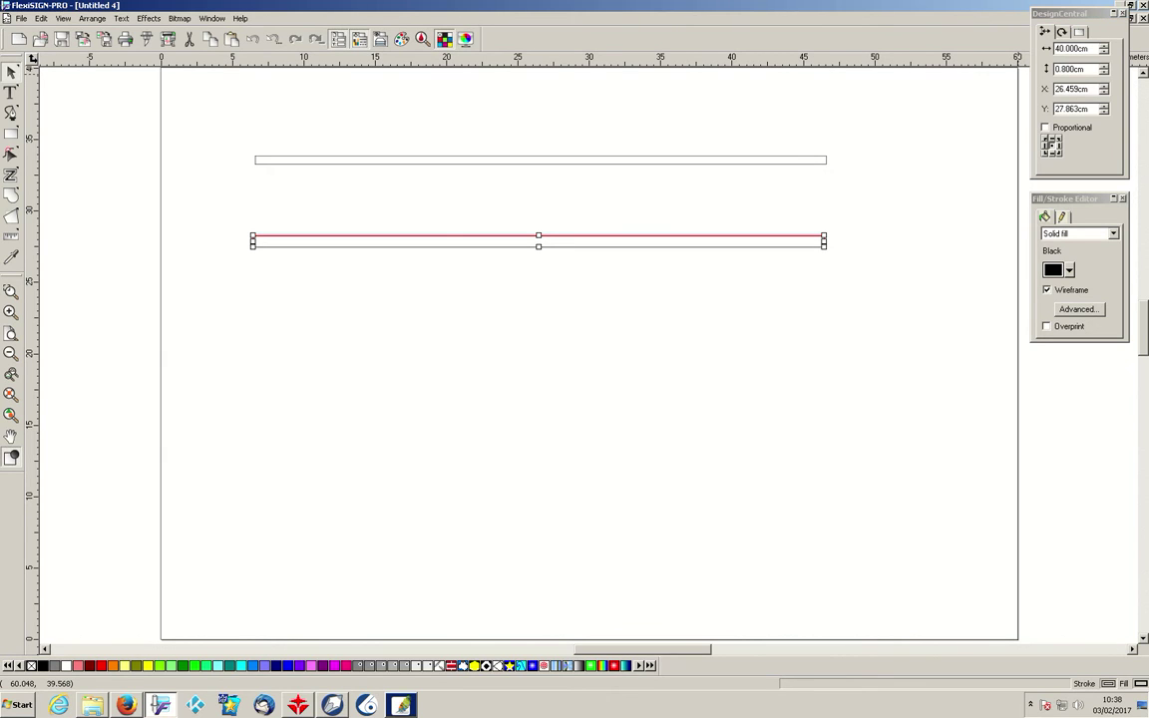
Draw a rectangle about 44.2 by 5 cm surrounding the lower bar.
{"action": "left_click", "coordinate": [11, 133]}
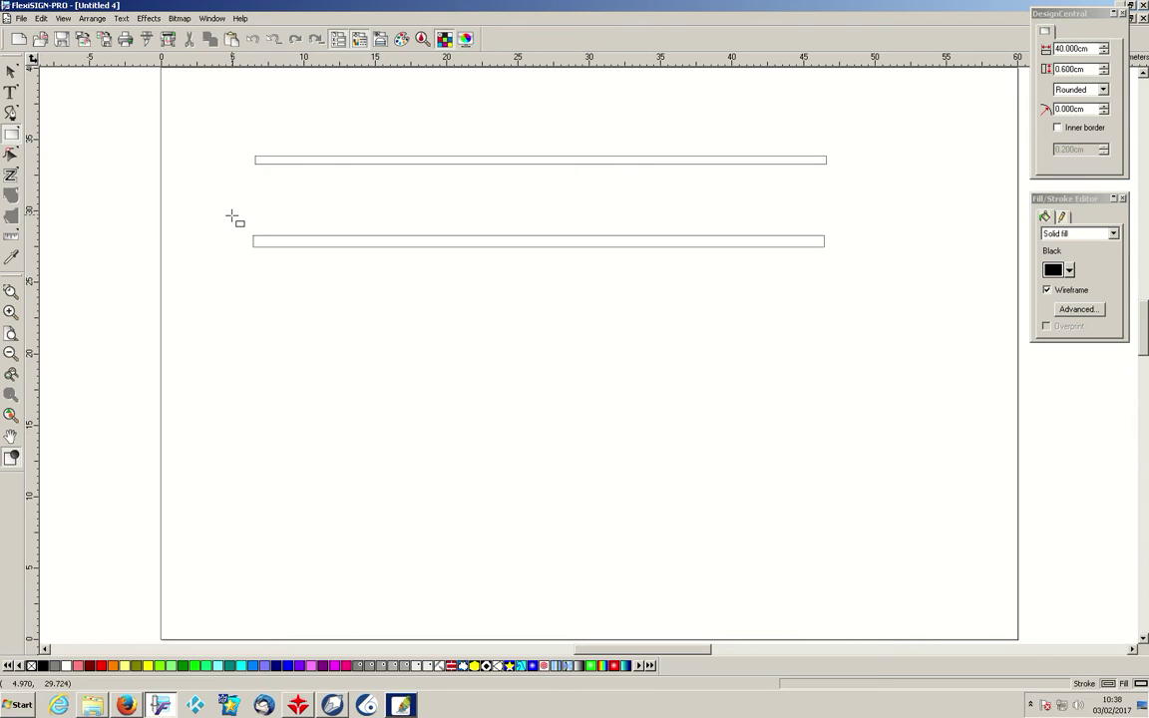
{"action": "left_click_drag", "start_coordinate": [226, 211], "coordinate": [855, 281]}
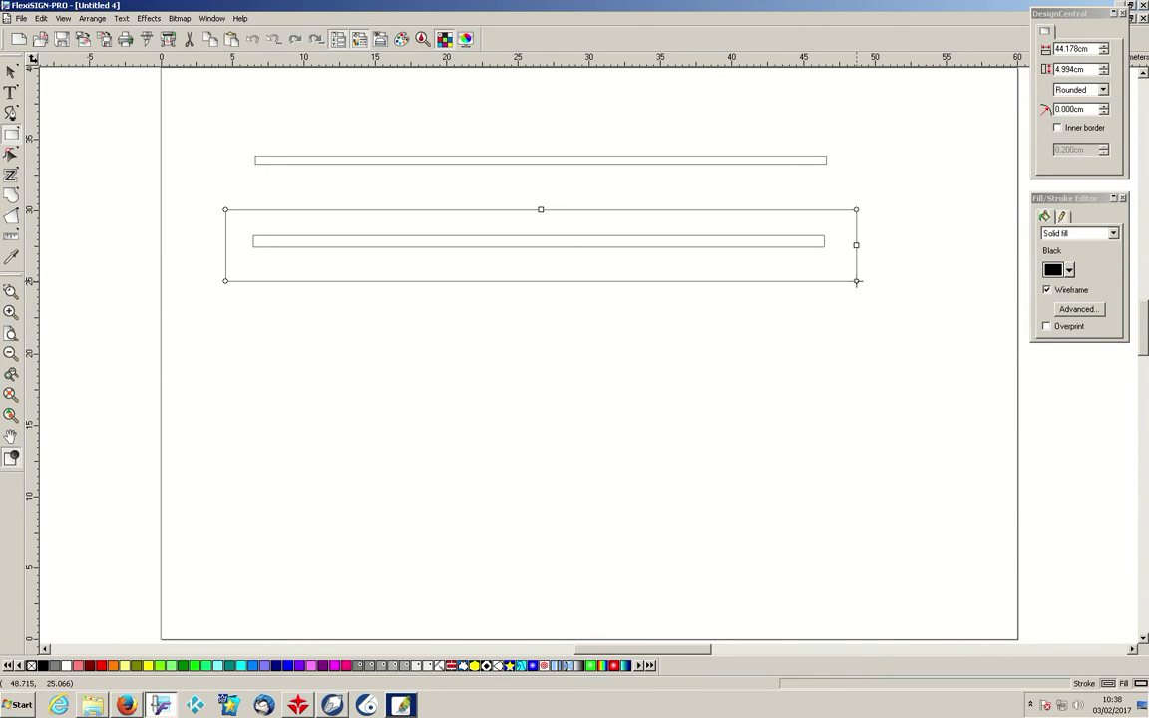
{"action": "left_click", "coordinate": [11, 72]}
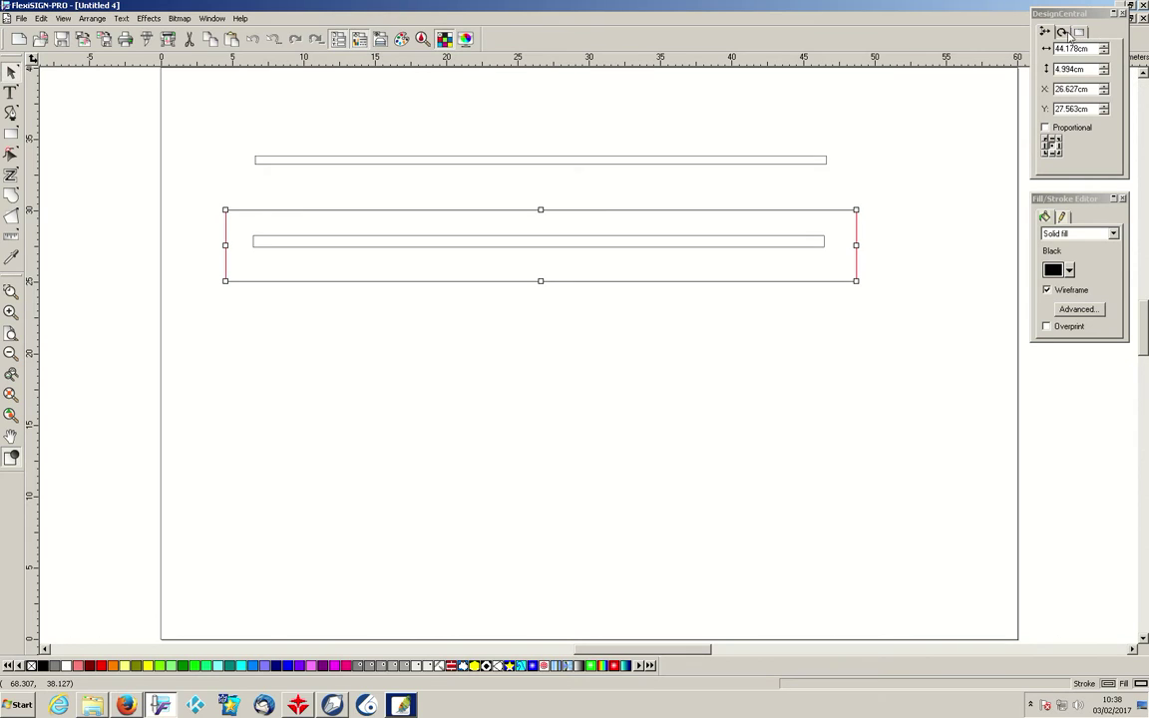
Round the corners of the large rectangle with a radius of 1 cm.
{"action": "left_click", "coordinate": [857, 227]}
{"action": "left_click", "coordinate": [1084, 34]}
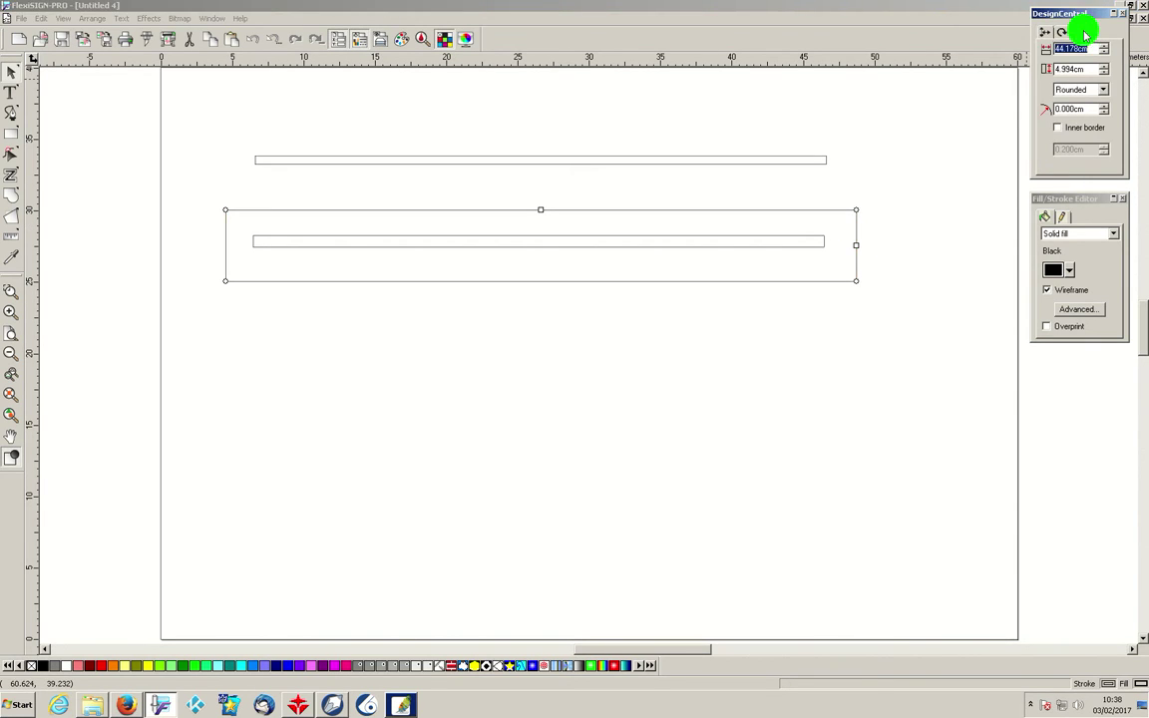
{"action": "left_click", "coordinate": [1104, 106]}
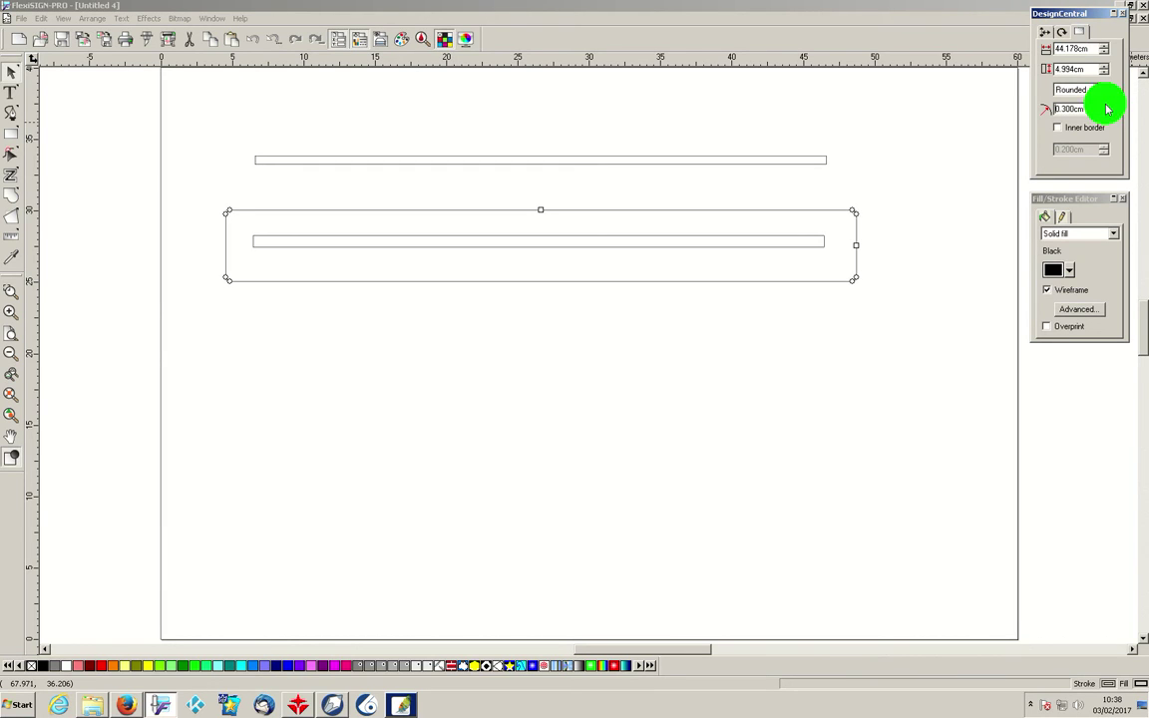
{"action": "left_click", "coordinate": [1104, 106]}
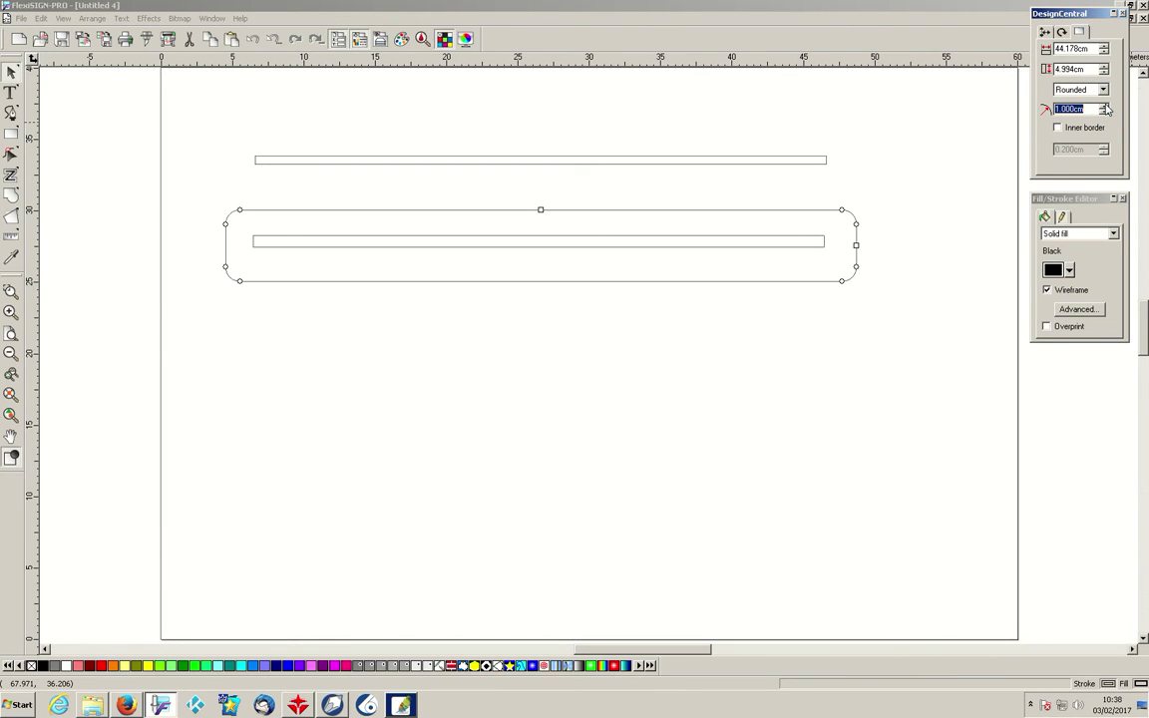
{"action": "left_click", "coordinate": [974, 188]}
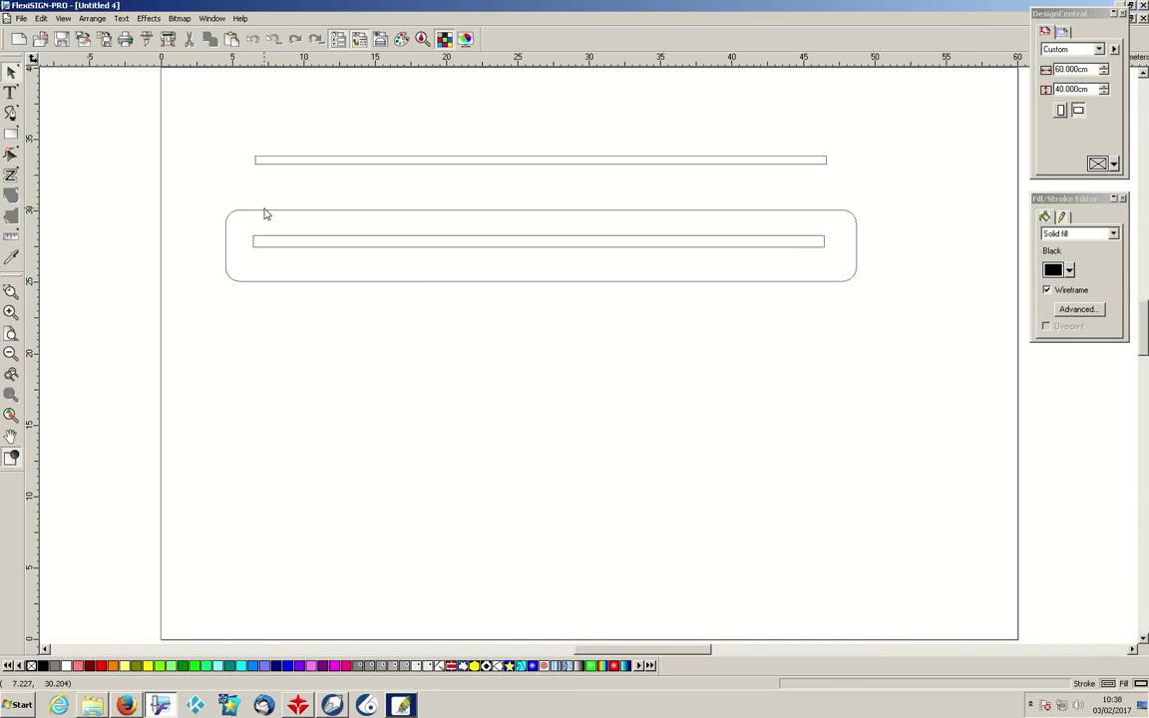
Move the rounded rectangle and the bar inside it together down the page, to about Y 14.5 cm.
{"action": "left_click_drag", "start_coordinate": [199, 188], "coordinate": [918, 304]}
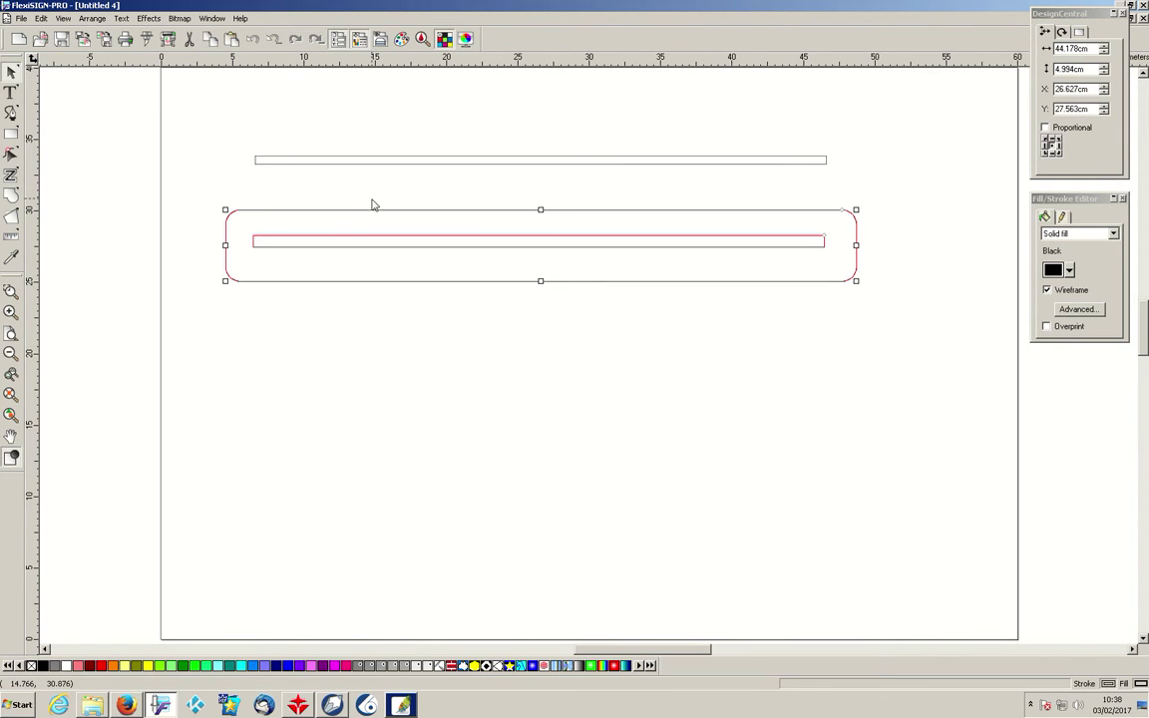
{"action": "left_click_drag", "start_coordinate": [369, 209], "coordinate": [371, 394]}
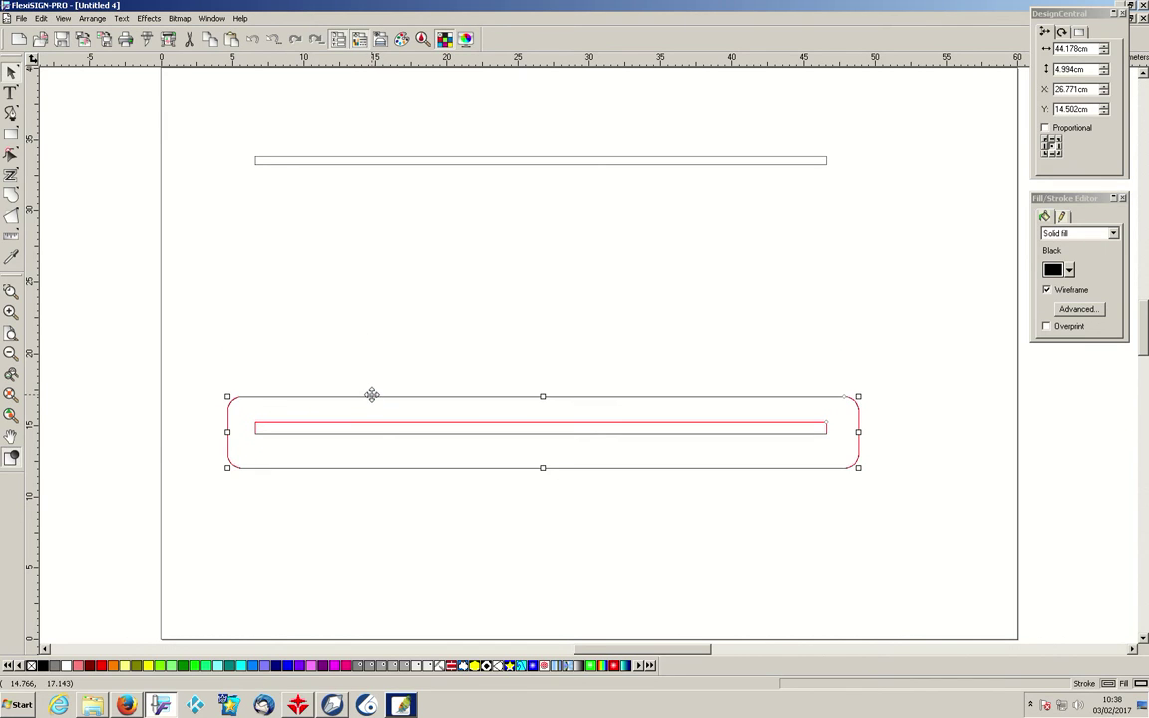
{"action": "left_click", "coordinate": [385, 500]}
Cut the 0.8 cm high bar and paste it back inside the rounded rectangle.
{"action": "left_click", "coordinate": [396, 428]}
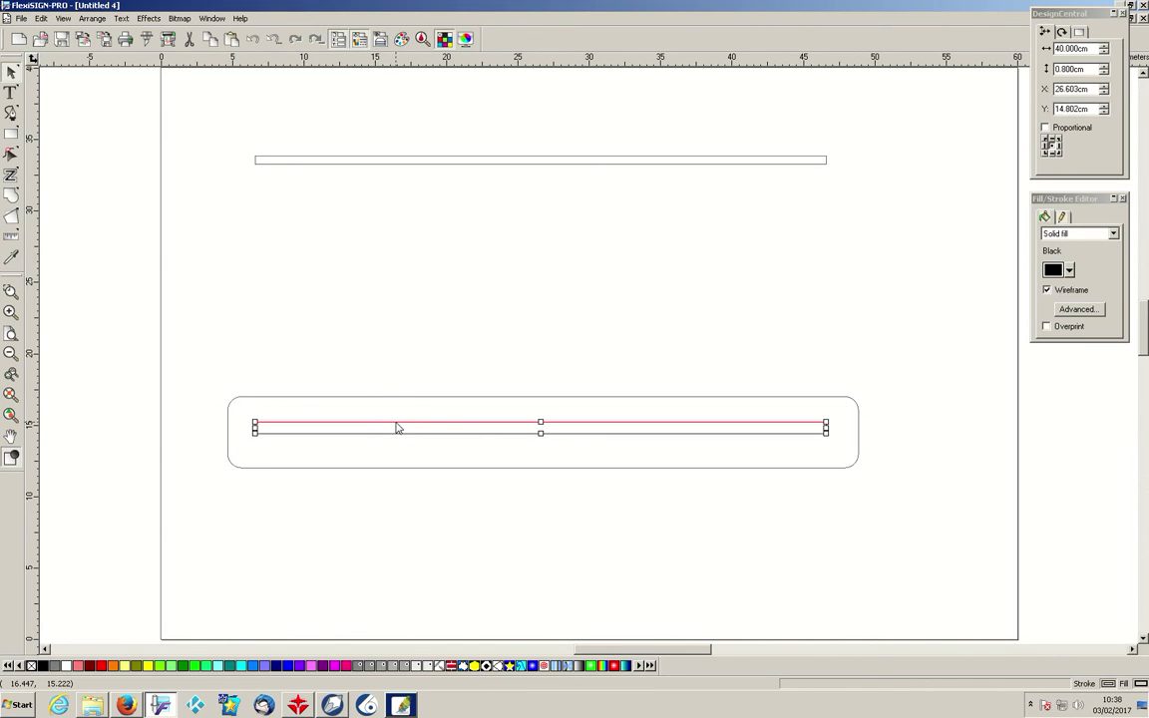
{"action": "key", "text": "Delete"}
{"action": "key", "text": "ctrl+v"}
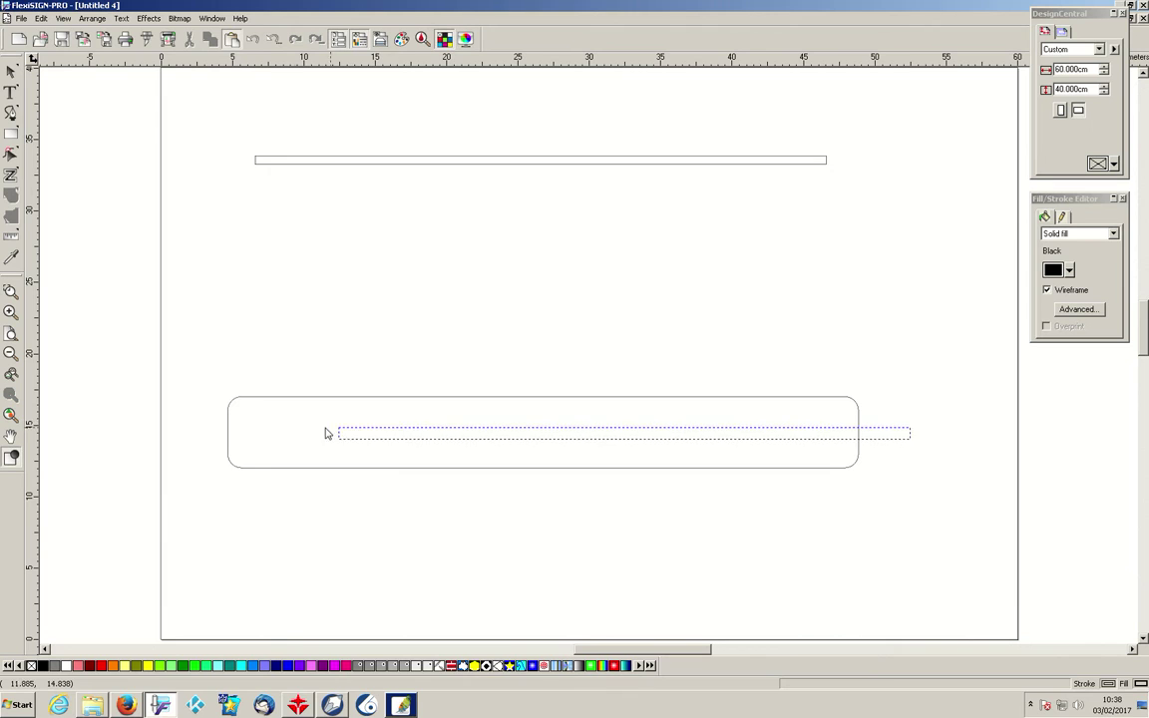
{"action": "left_click", "coordinate": [253, 430]}
Align the inner bar and the rounded rectangle on both centers.
{"action": "left_click_drag", "start_coordinate": [199, 365], "coordinate": [937, 547]}
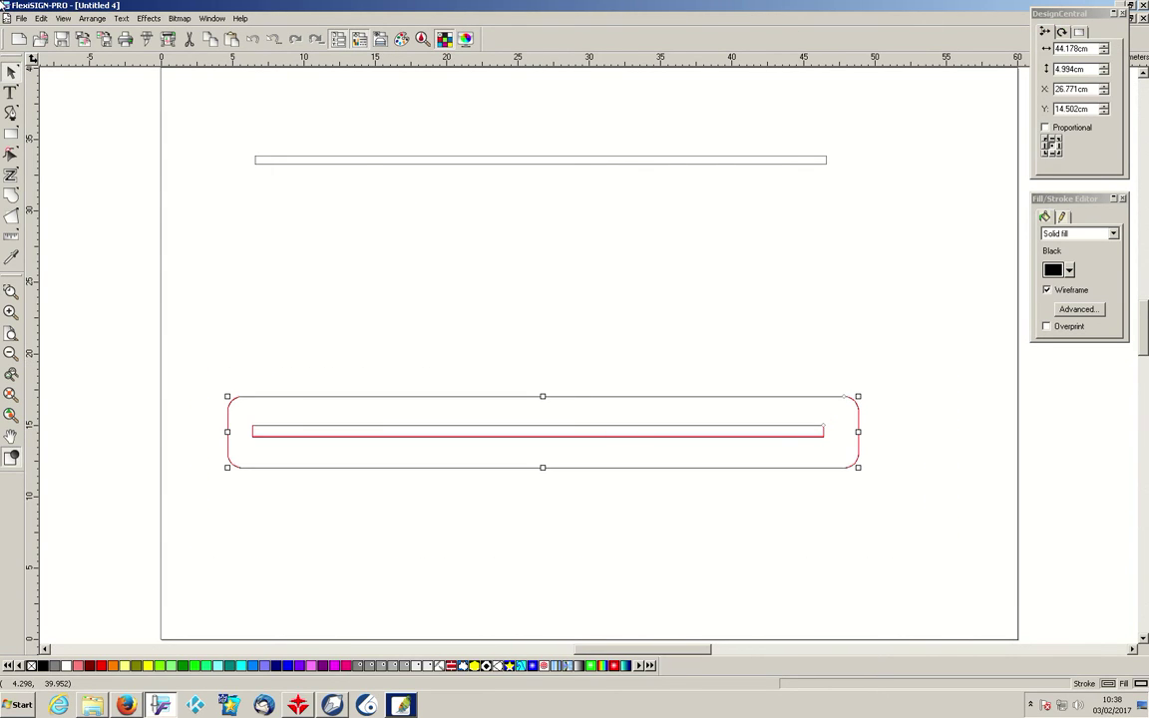
{"action": "left_click", "coordinate": [90, 18]}
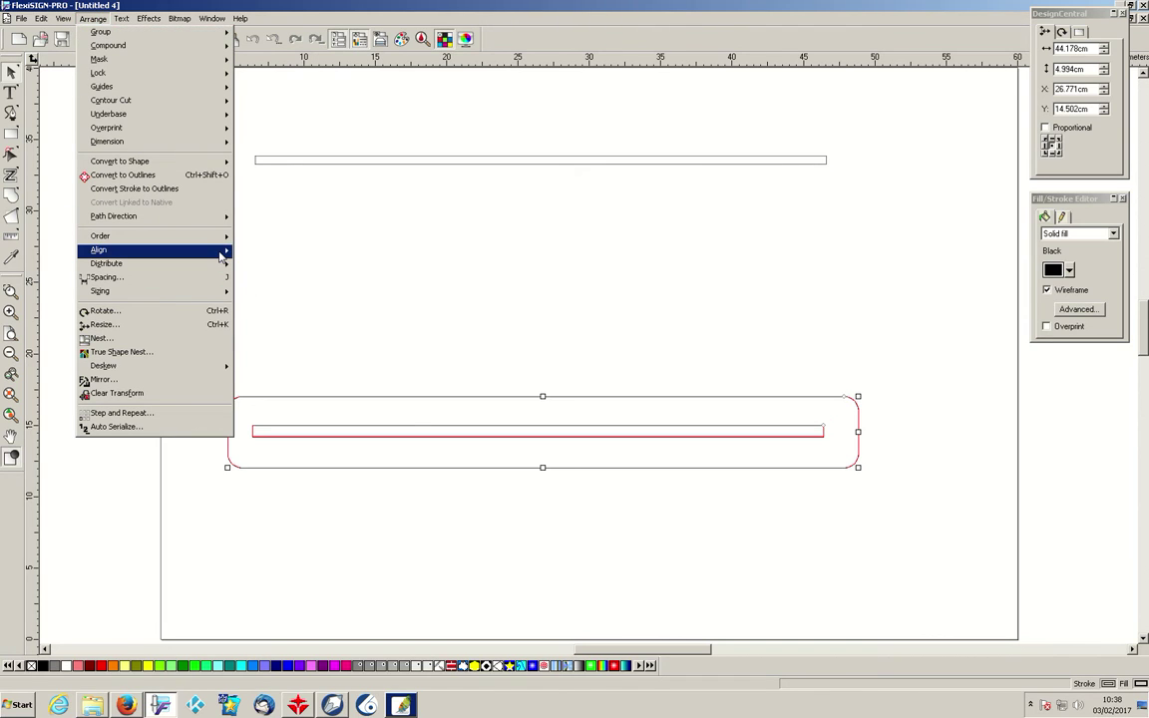
{"action": "mouse_move", "coordinate": [222, 256]}
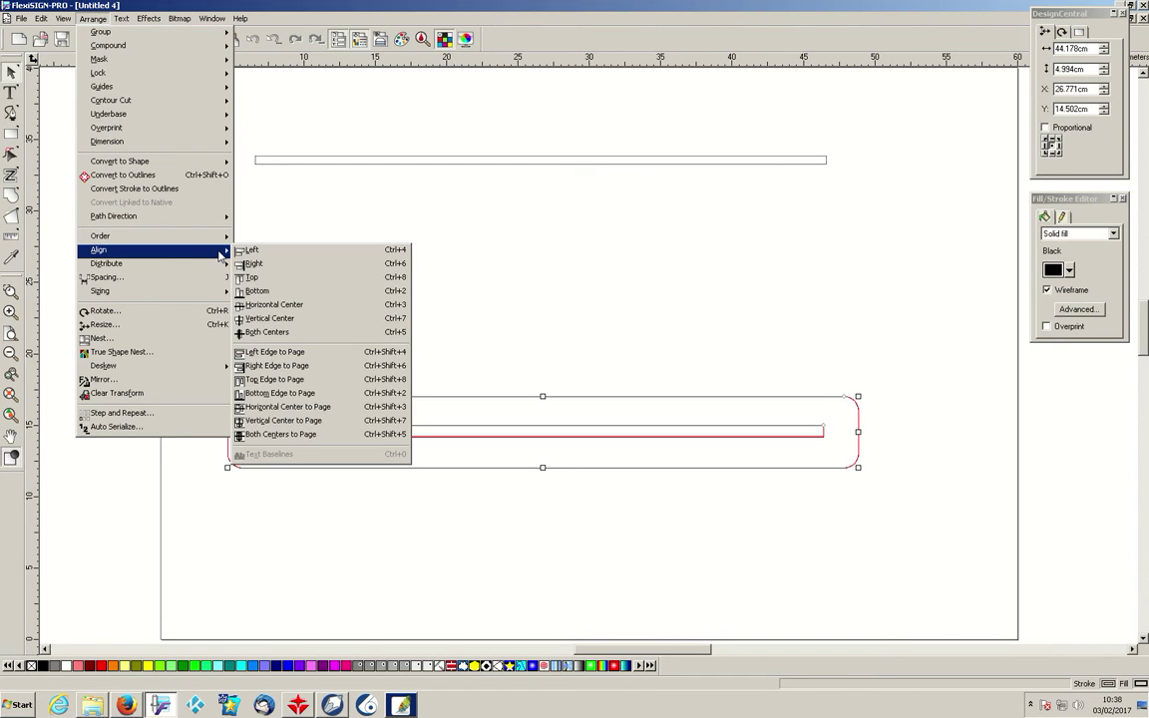
{"action": "left_click", "coordinate": [325, 335]}
{"action": "left_click", "coordinate": [878, 438]}
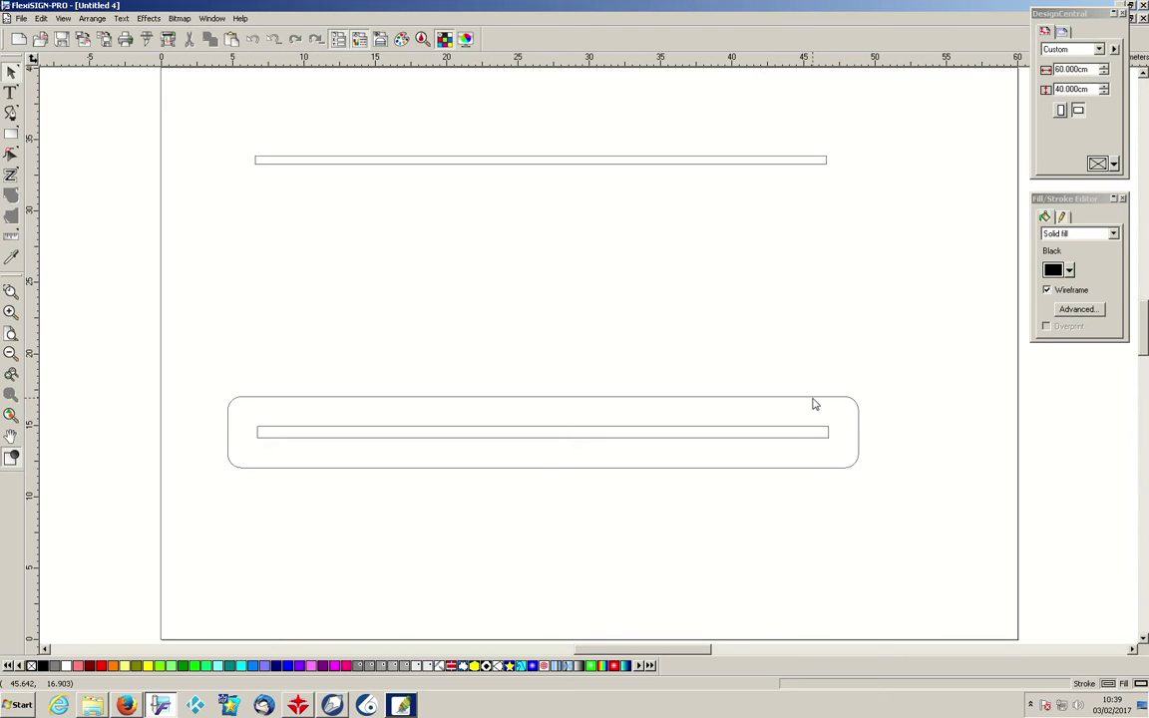
Copy the rounded rectangle without its bar and paste the copy just below the top bar.
{"action": "left_click", "coordinate": [813, 402]}
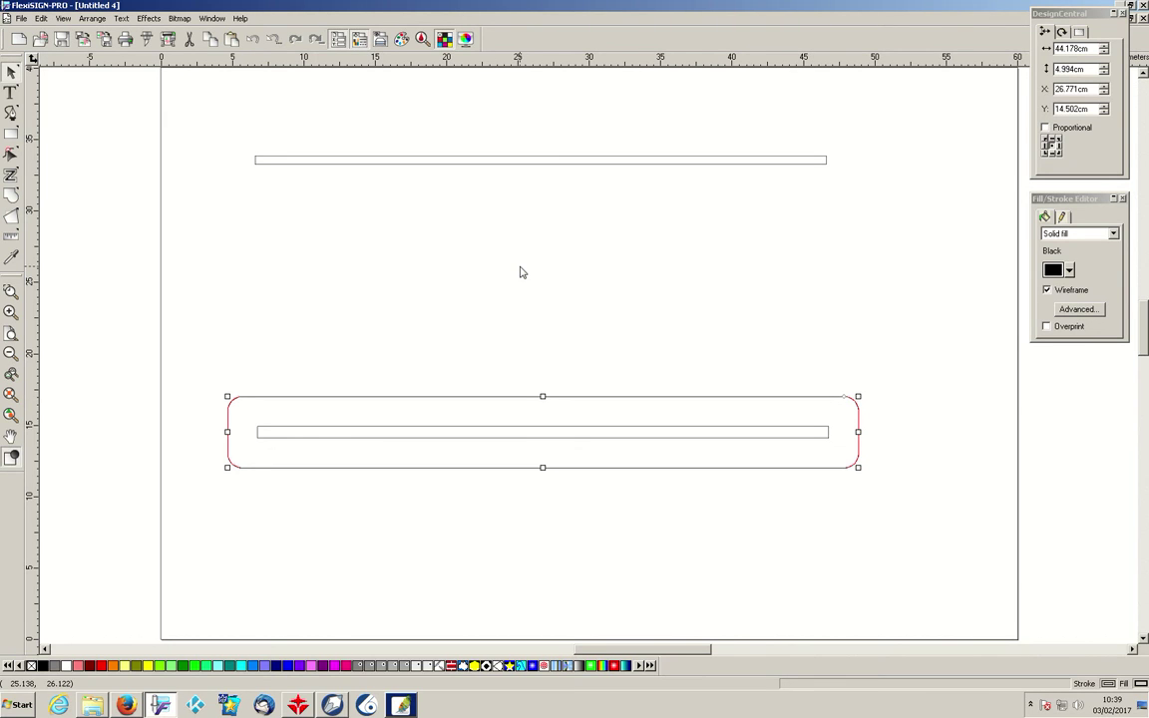
{"action": "key", "text": "ctrl+c"}
{"action": "key", "text": "ctrl+v"}
{"action": "left_click", "coordinate": [225, 197]}
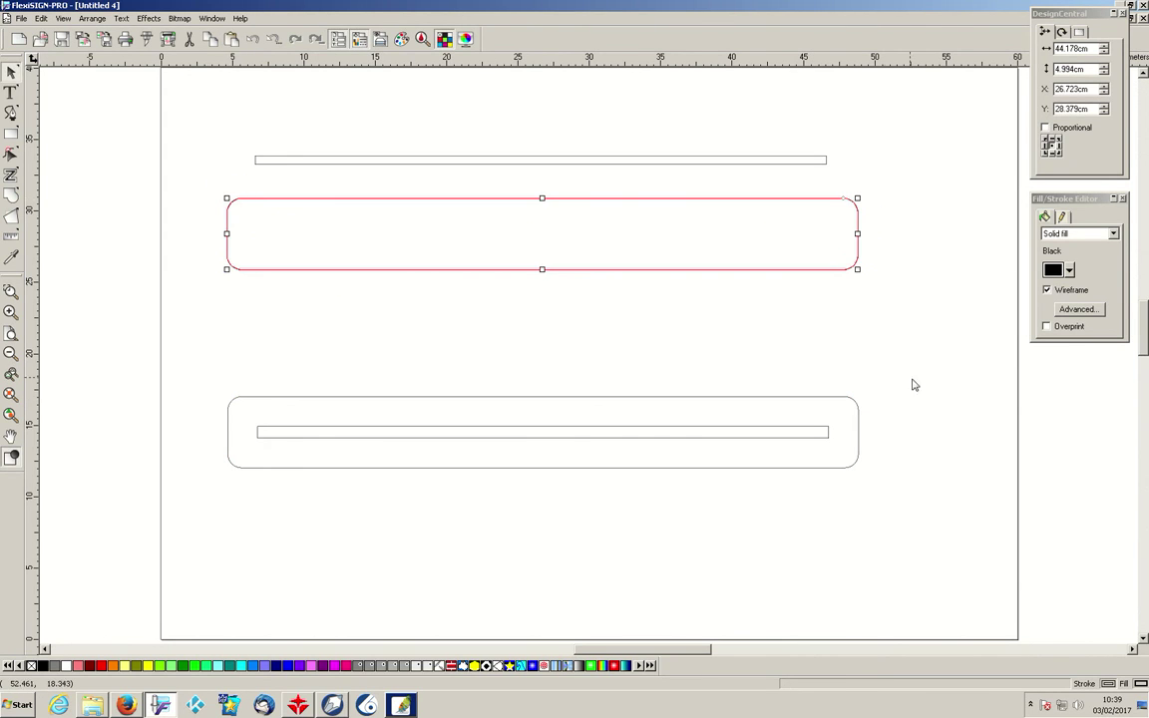
Stretch the inner bar past the right edge of the rounded rectangle and cut it out of the rectangle with a Combine effect.
{"action": "left_click", "coordinate": [814, 431]}
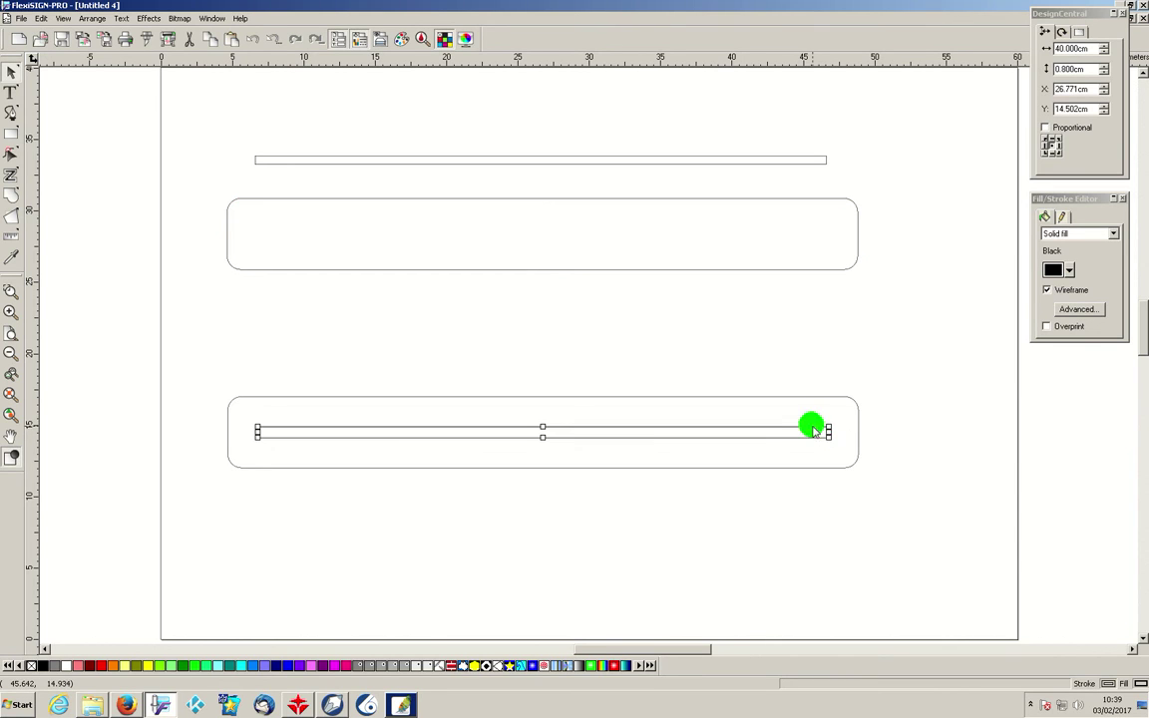
{"action": "left_click_drag", "start_coordinate": [828, 432], "coordinate": [882, 432]}
{"action": "left_click_drag", "start_coordinate": [917, 356], "coordinate": [190, 508]}
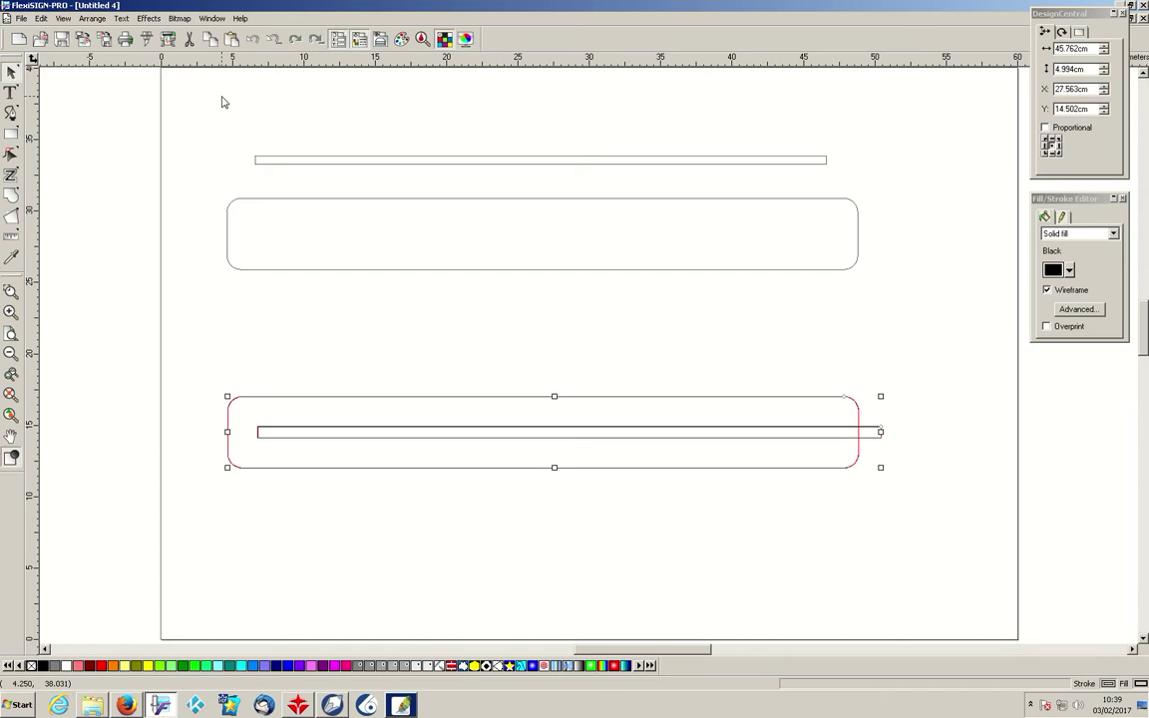
{"action": "left_click", "coordinate": [149, 18]}
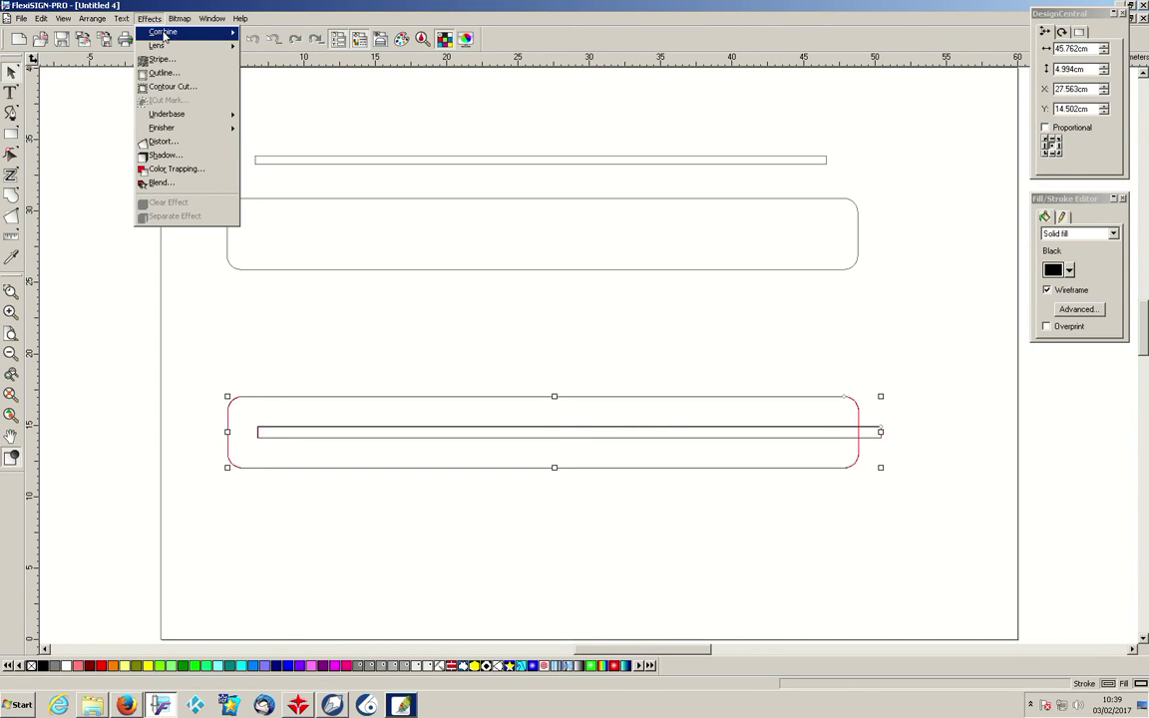
{"action": "mouse_move", "coordinate": [164, 33]}
{"action": "left_click", "coordinate": [277, 57]}
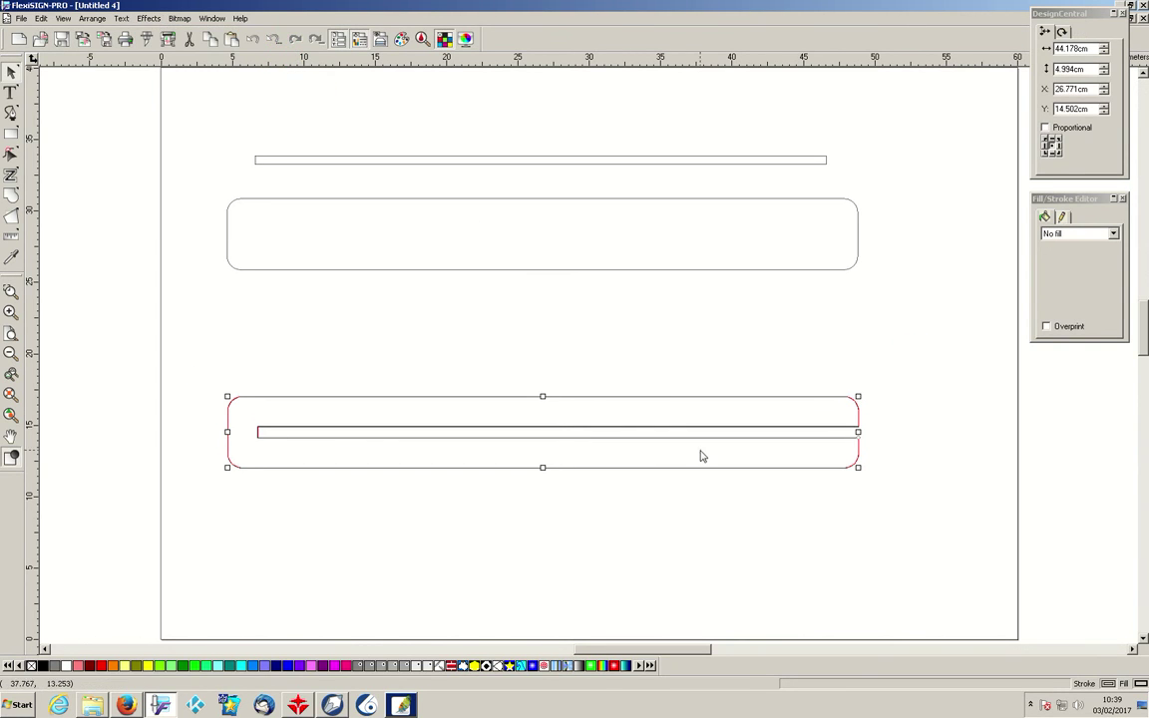
Move the slotted shape down and to the right, near the lower edge of the page.
{"action": "left_click_drag", "start_coordinate": [678, 396], "coordinate": [742, 500]}
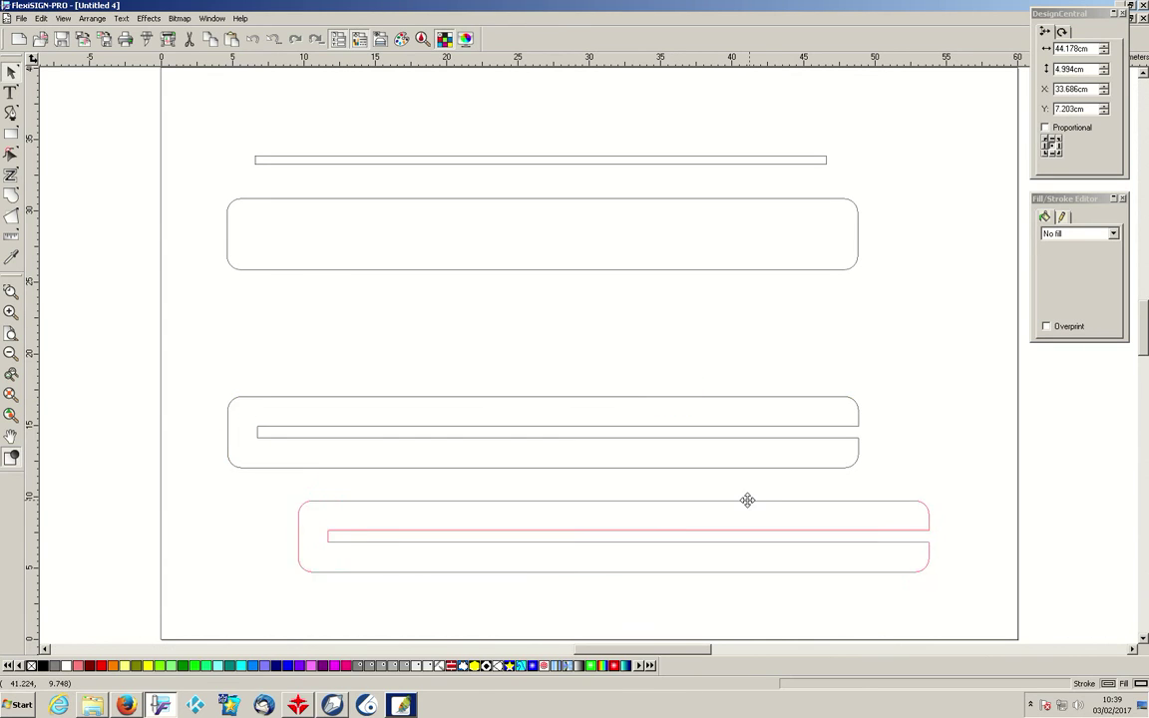
{"action": "left_click", "coordinate": [891, 209]}
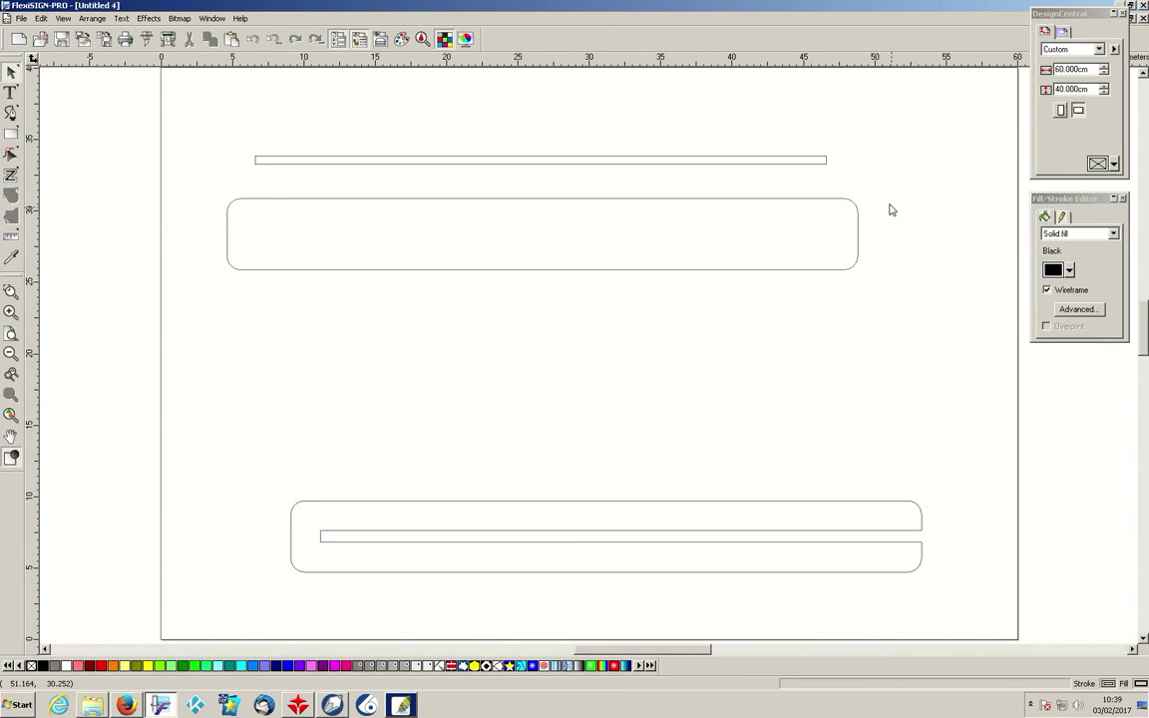
Duplicate the empty rounded rectangle and place the copy between it and the slotted shape.
{"action": "left_click", "coordinate": [810, 202]}
{"action": "right_click", "coordinate": [810, 200]}
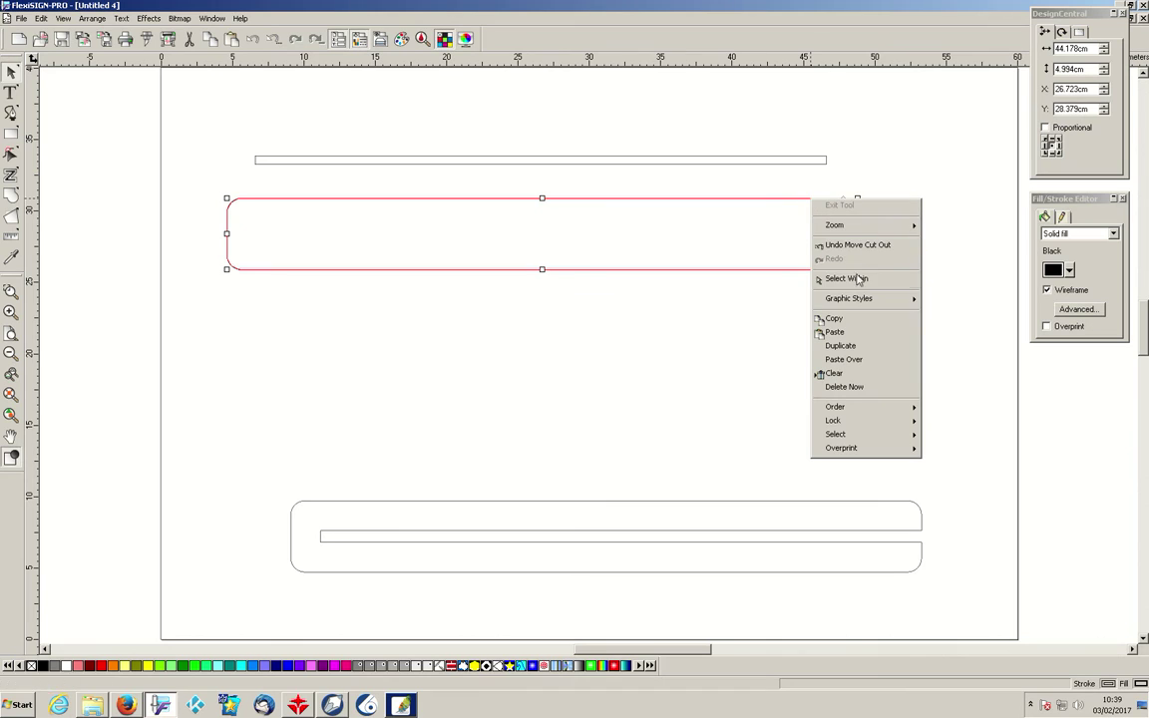
{"action": "left_click", "coordinate": [843, 345]}
{"action": "left_click_drag", "start_coordinate": [775, 190], "coordinate": [773, 373]}
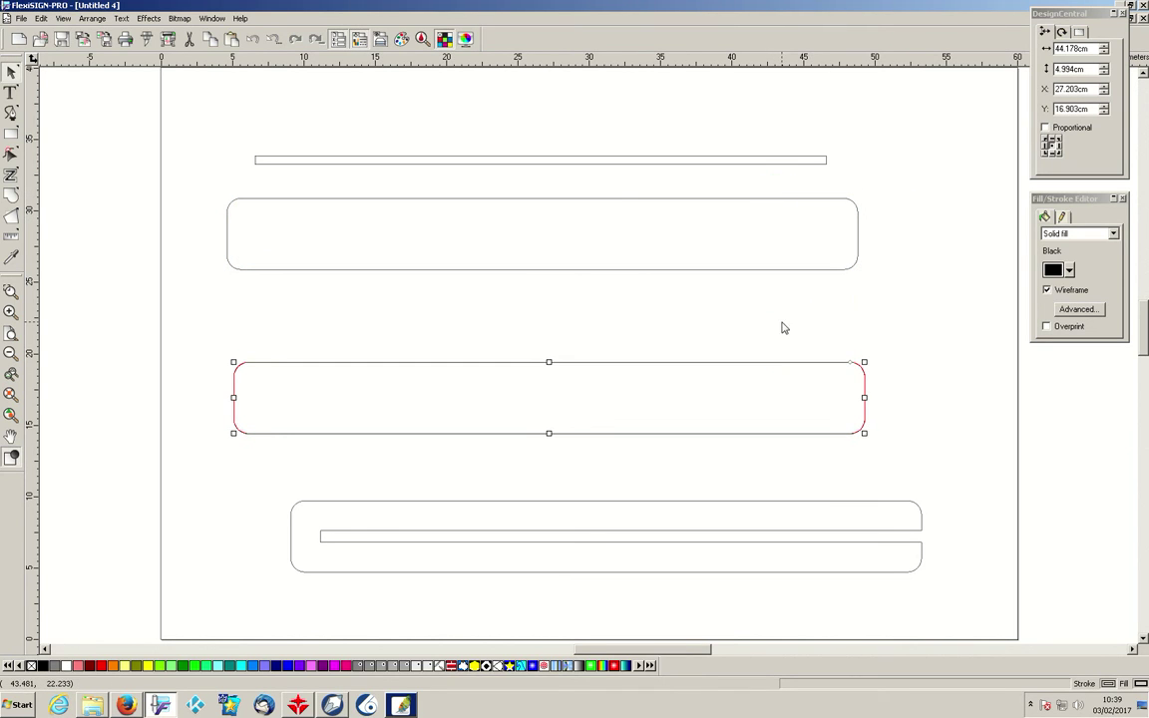
Align the top bar and the upper rounded rectangle on both centers.
{"action": "left_click", "coordinate": [786, 160]}
{"action": "left_click", "coordinate": [781, 198], "text": "shift"}
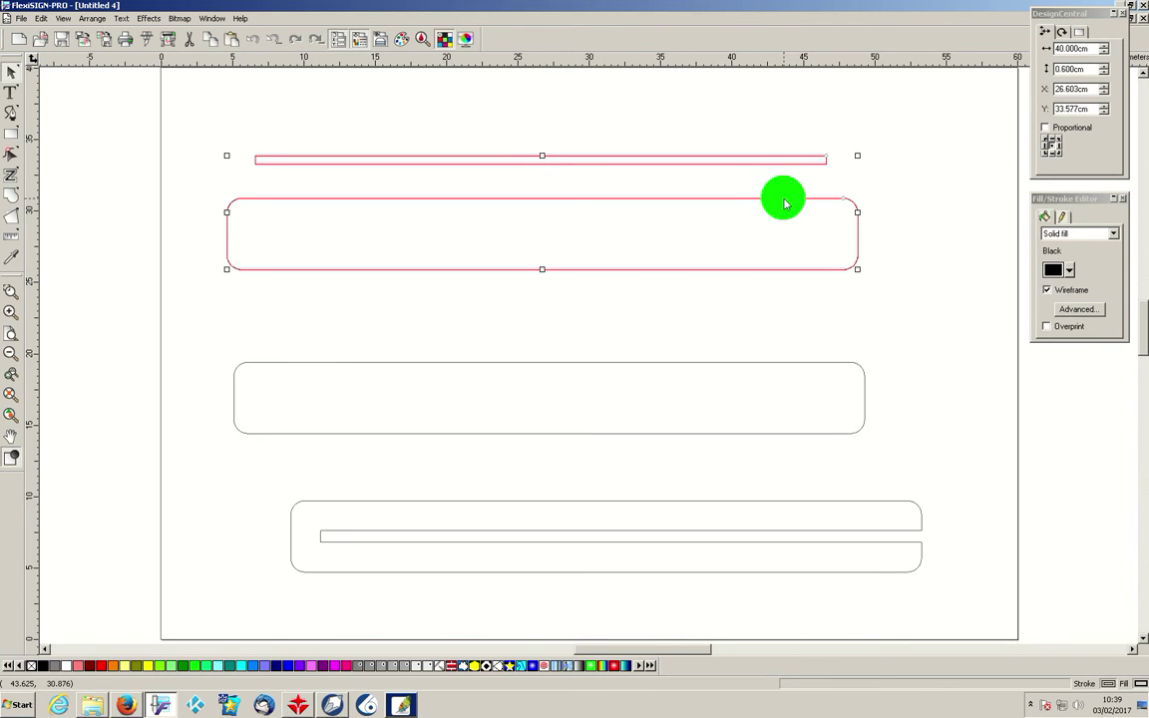
{"action": "left_click", "coordinate": [92, 17]}
{"action": "mouse_move", "coordinate": [221, 257]}
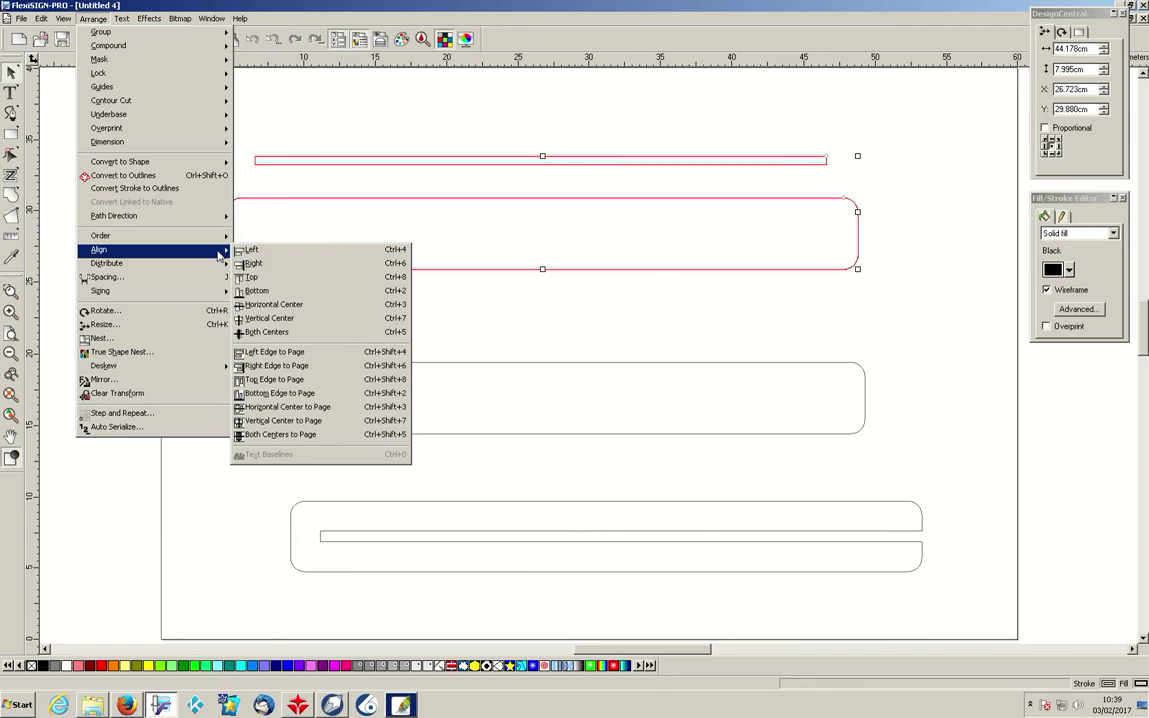
{"action": "left_click", "coordinate": [267, 332]}
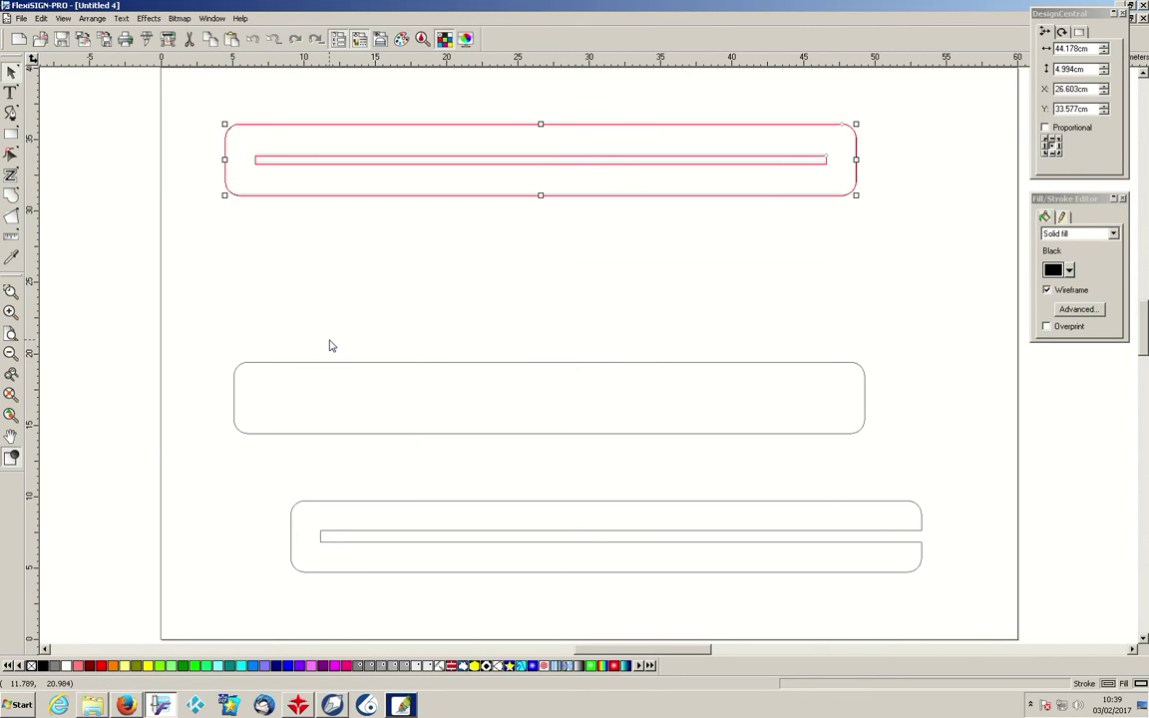
Move the upper rounded rectangle together with its inner bar down, closer to the empty rounded rectangle.
{"action": "left_click", "coordinate": [881, 217]}
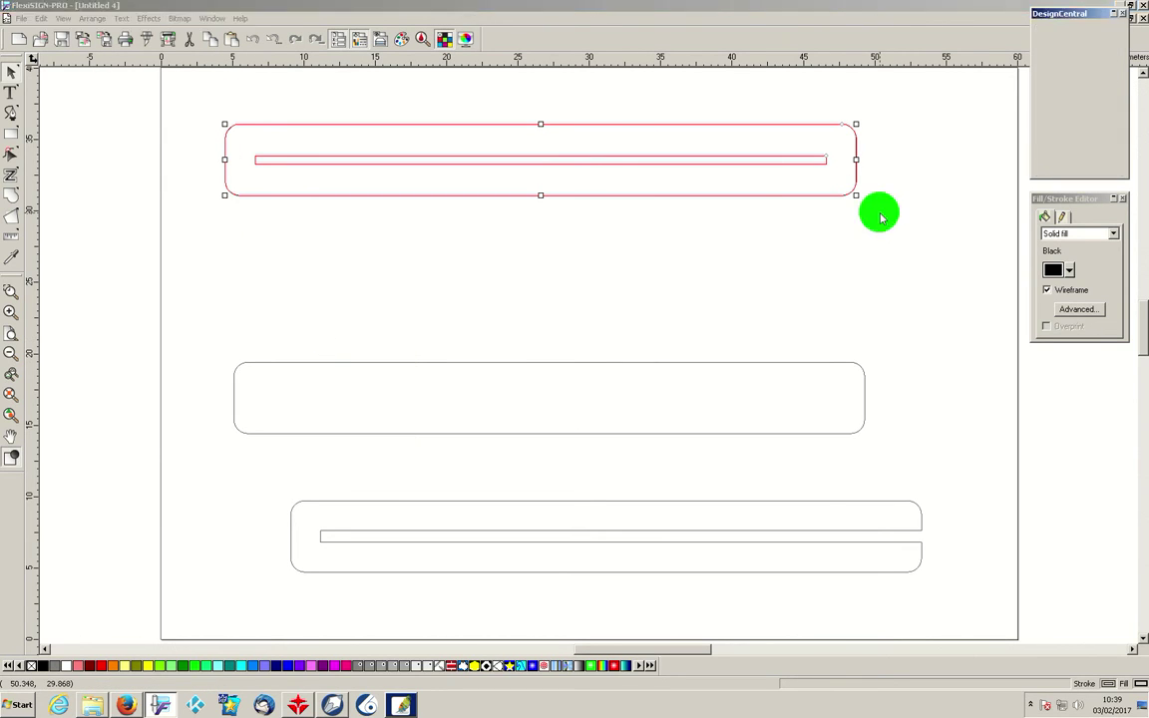
{"action": "left_click_drag", "start_coordinate": [876, 108], "coordinate": [165, 221]}
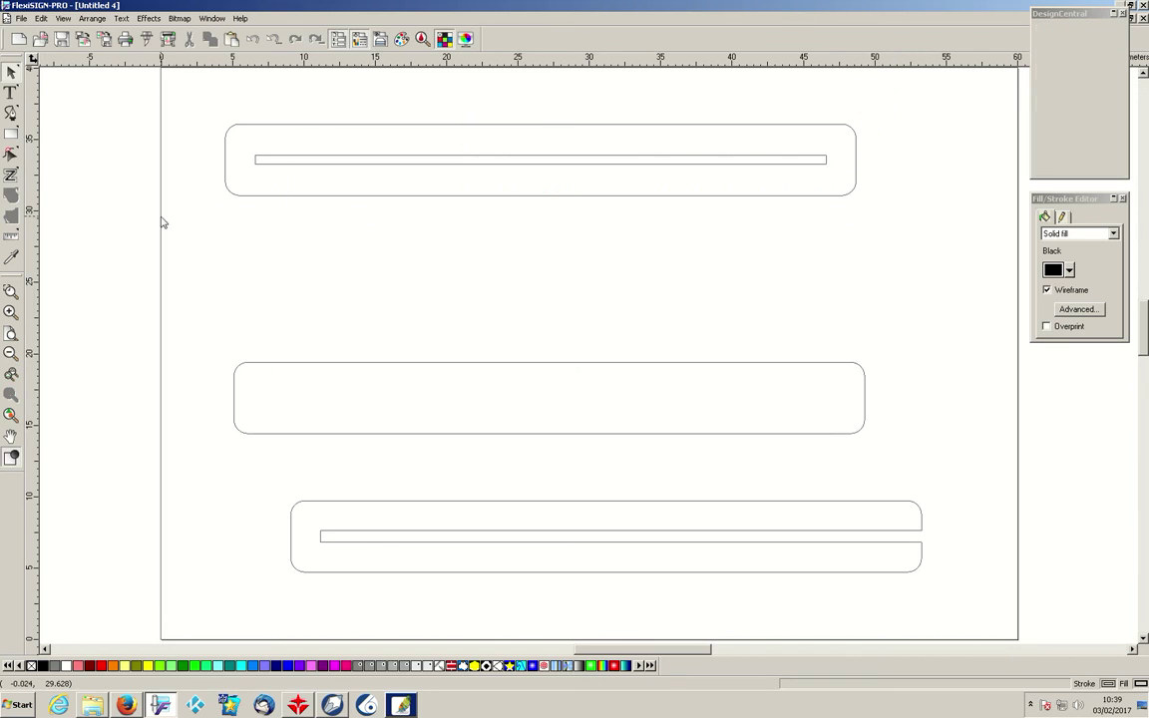
{"action": "left_click_drag", "start_coordinate": [555, 125], "coordinate": [552, 218]}
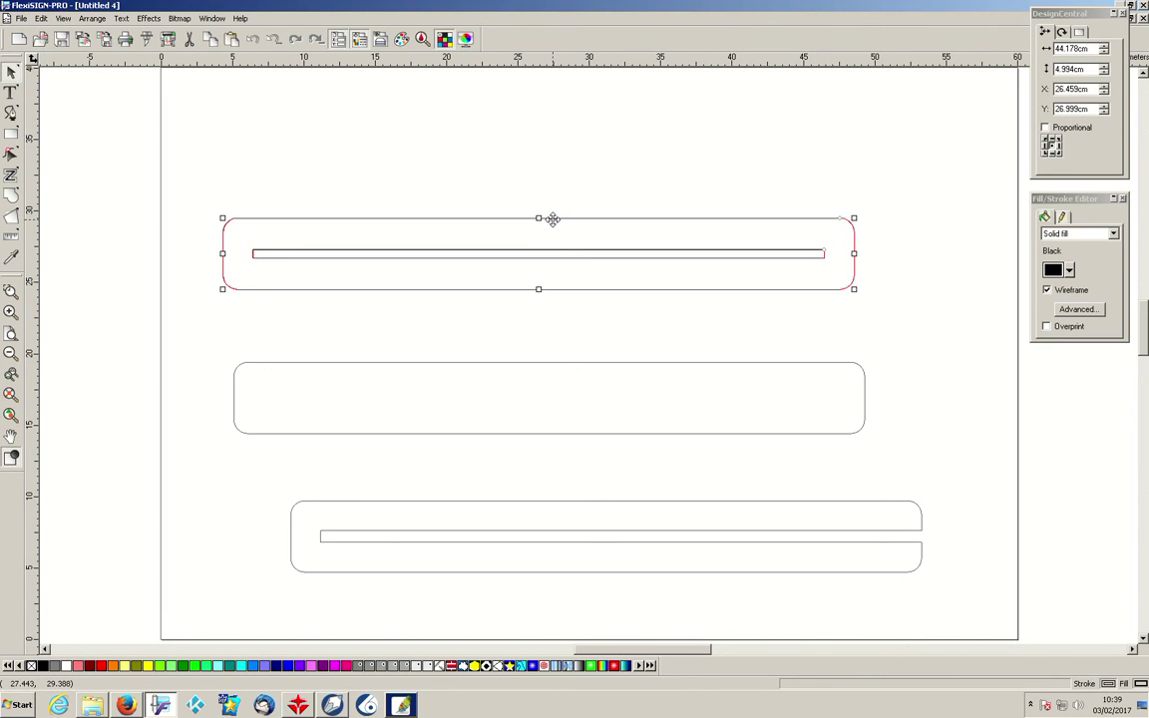
{"action": "left_click", "coordinate": [643, 339]}
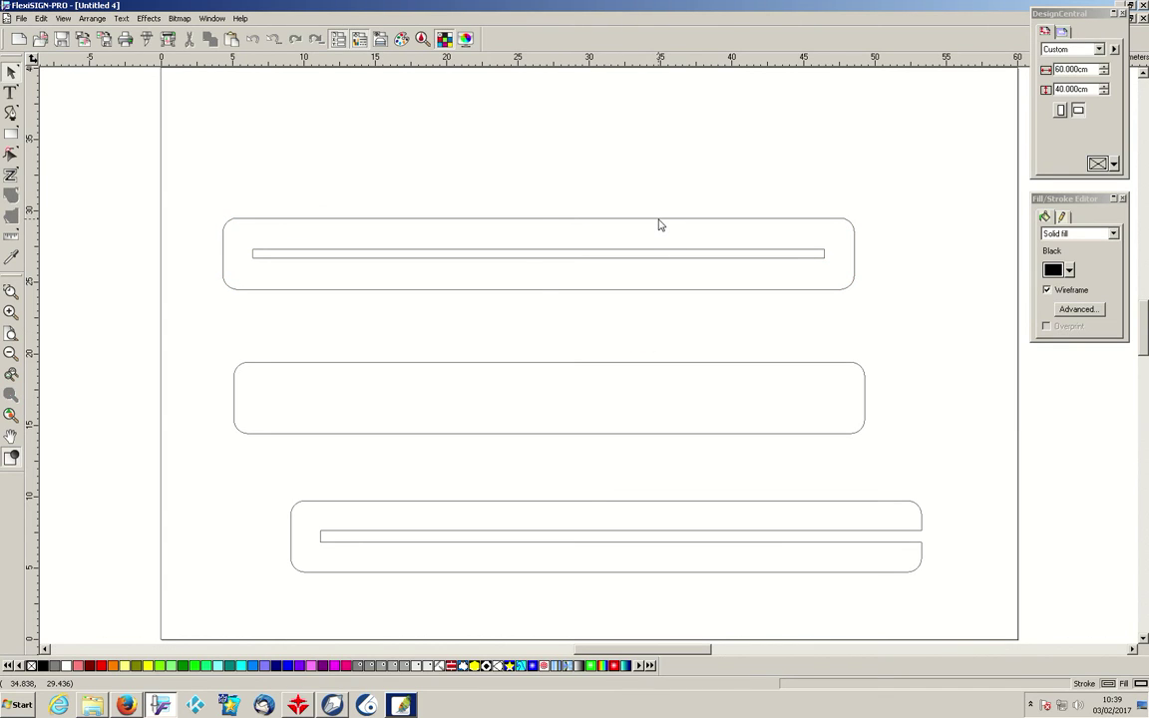
Add a red 1.2 cm Outline effect around the upper rounded rectangle, keeping the original.
{"action": "left_click", "coordinate": [659, 217]}
{"action": "left_click", "coordinate": [149, 18]}
{"action": "mouse_move", "coordinate": [152, 33]}
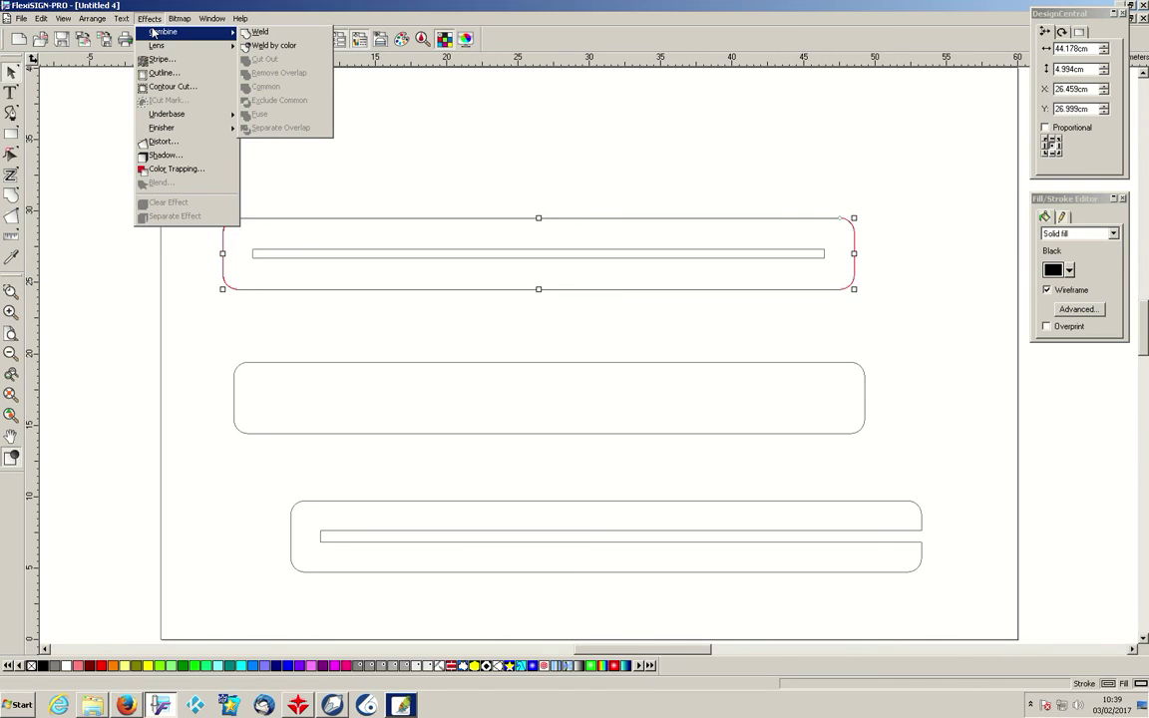
{"action": "left_click", "coordinate": [162, 73]}
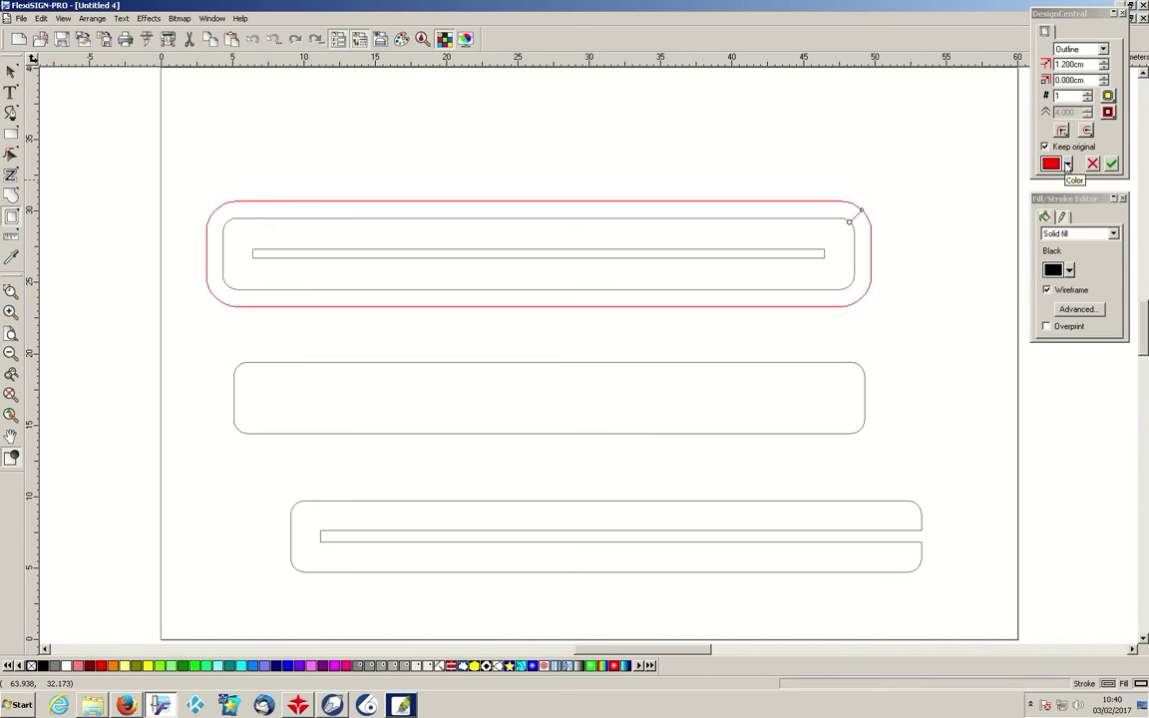
{"action": "left_click", "coordinate": [1113, 164]}
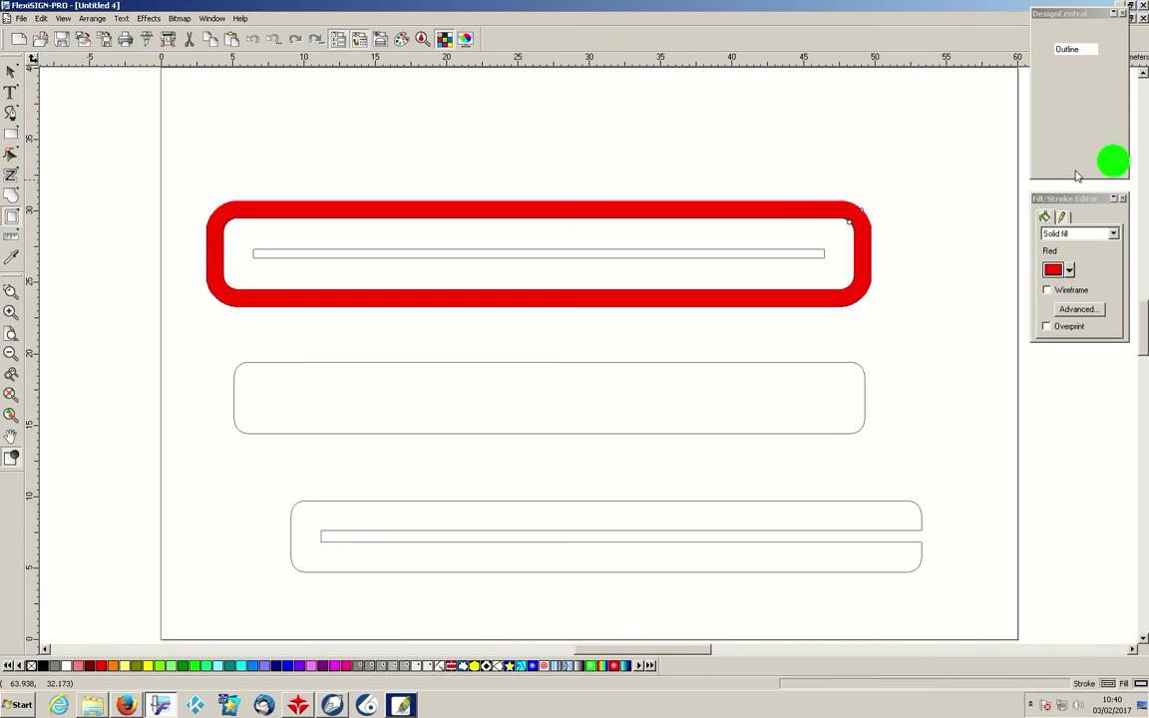
Separate the red outline from the rounded rectangle and move it up near the page's upper edge.
{"action": "left_click", "coordinate": [863, 234]}
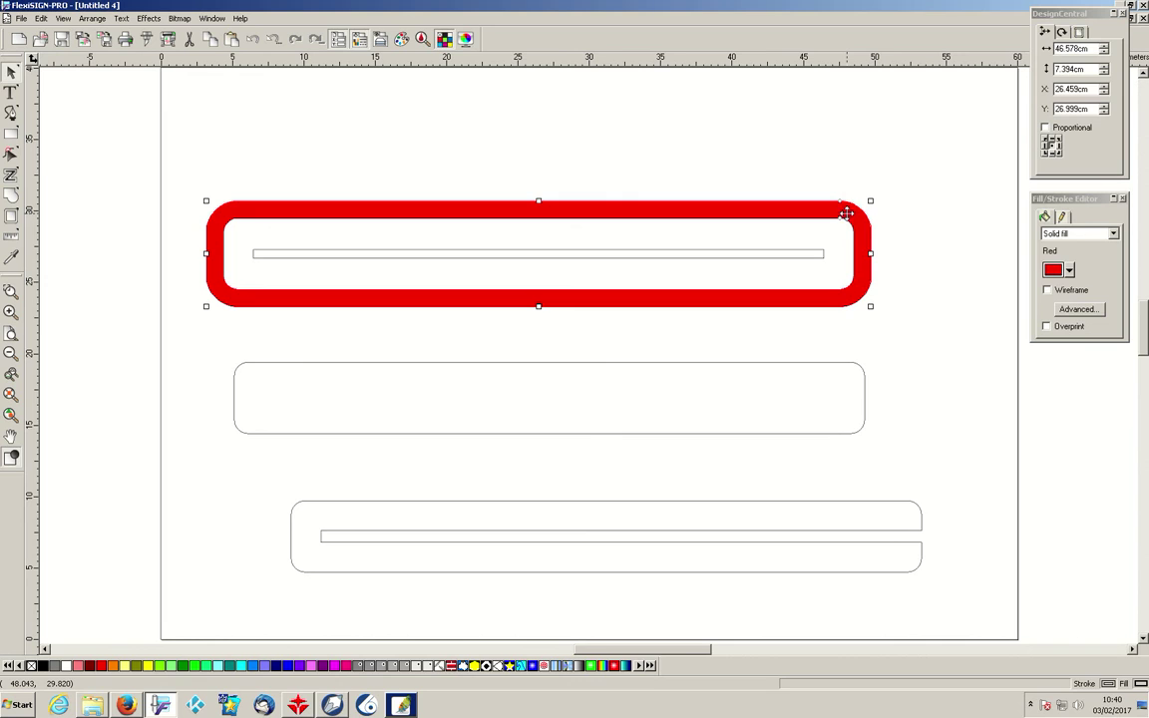
{"action": "right_click", "coordinate": [846, 213]}
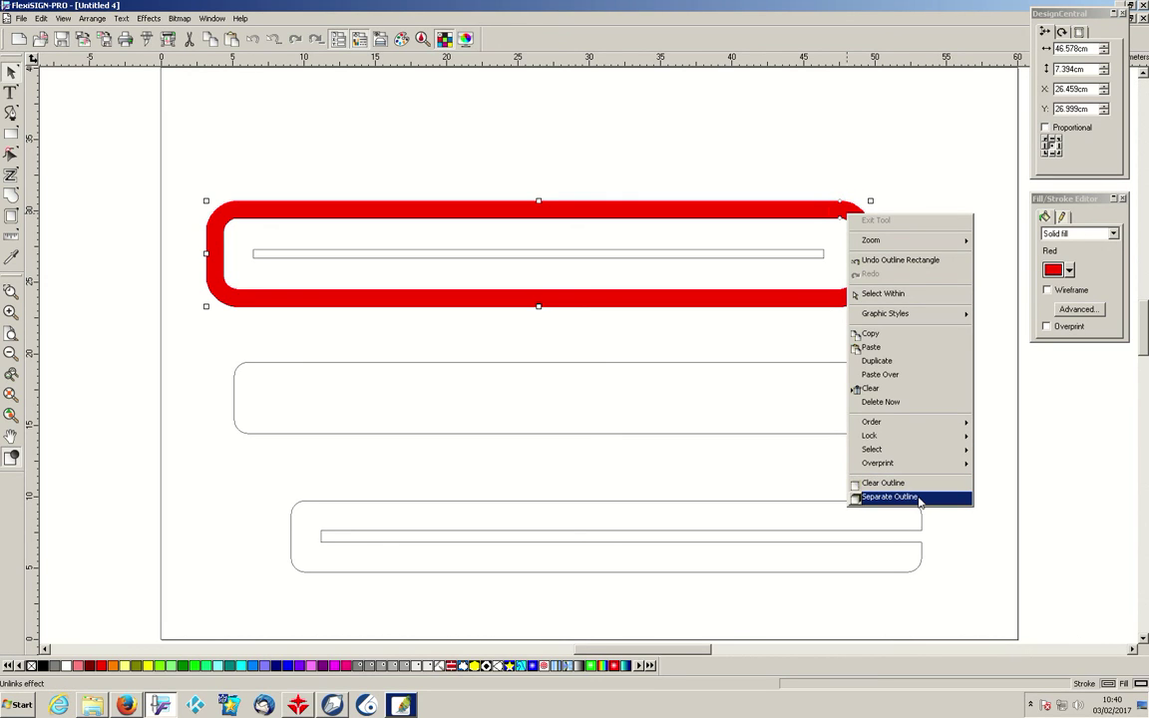
{"action": "left_click", "coordinate": [918, 498]}
{"action": "left_click", "coordinate": [864, 230]}
{"action": "left_click_drag", "start_coordinate": [870, 232], "coordinate": [872, 110]}
{"action": "left_click", "coordinate": [922, 148]}
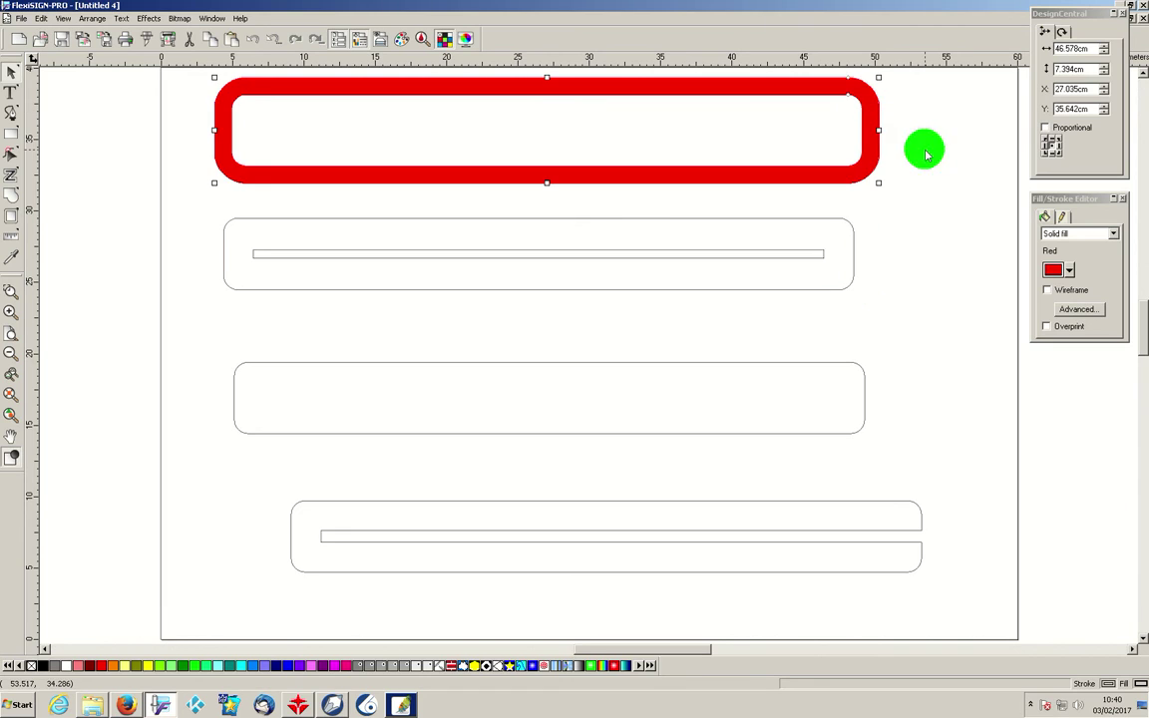
Break the red outline ring into separate paths and delete its inner rounded rectangle.
{"action": "right_click", "coordinate": [870, 139]}
{"action": "left_click", "coordinate": [935, 397]}
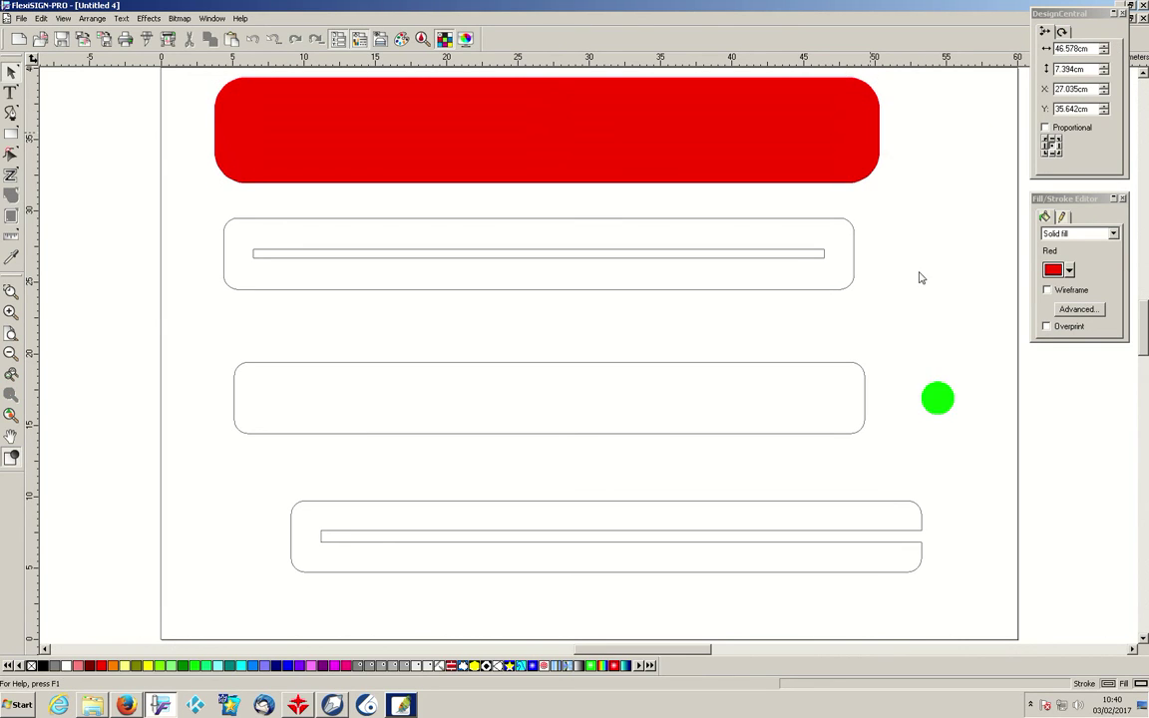
{"action": "left_click", "coordinate": [906, 189]}
{"action": "left_click", "coordinate": [840, 136]}
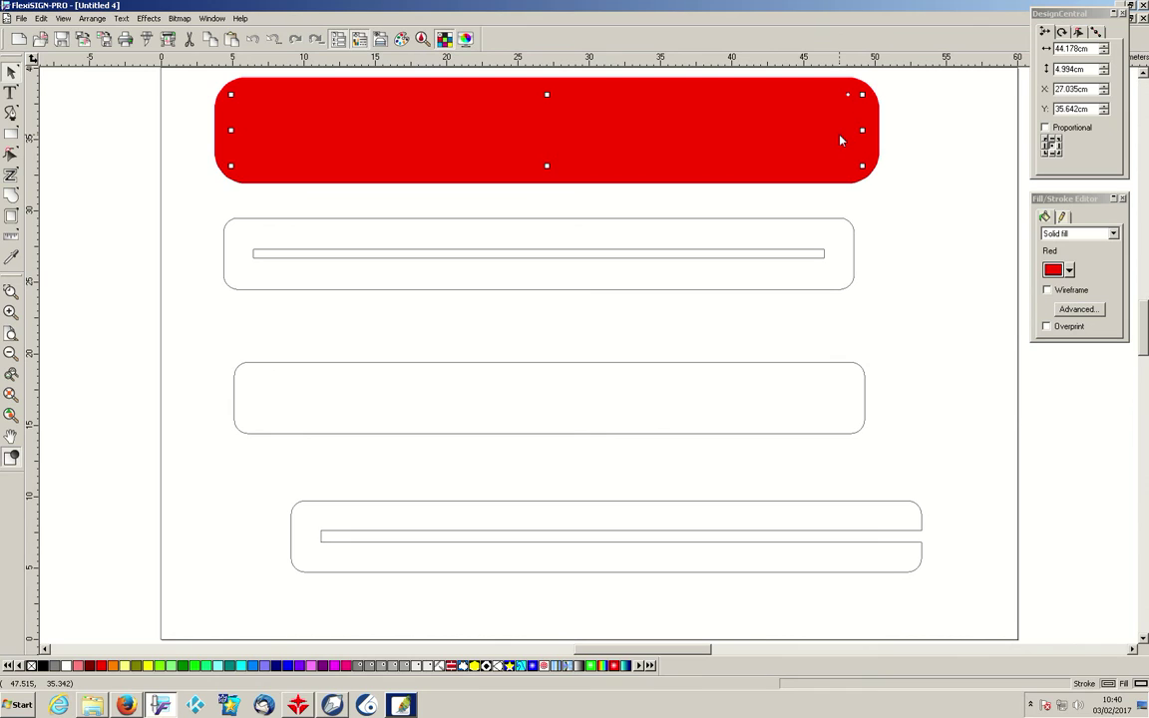
Show the large red rounded rectangle as a wireframe and change its color to black.
{"action": "left_click", "coordinate": [864, 135]}
{"action": "left_click", "coordinate": [1046, 291]}
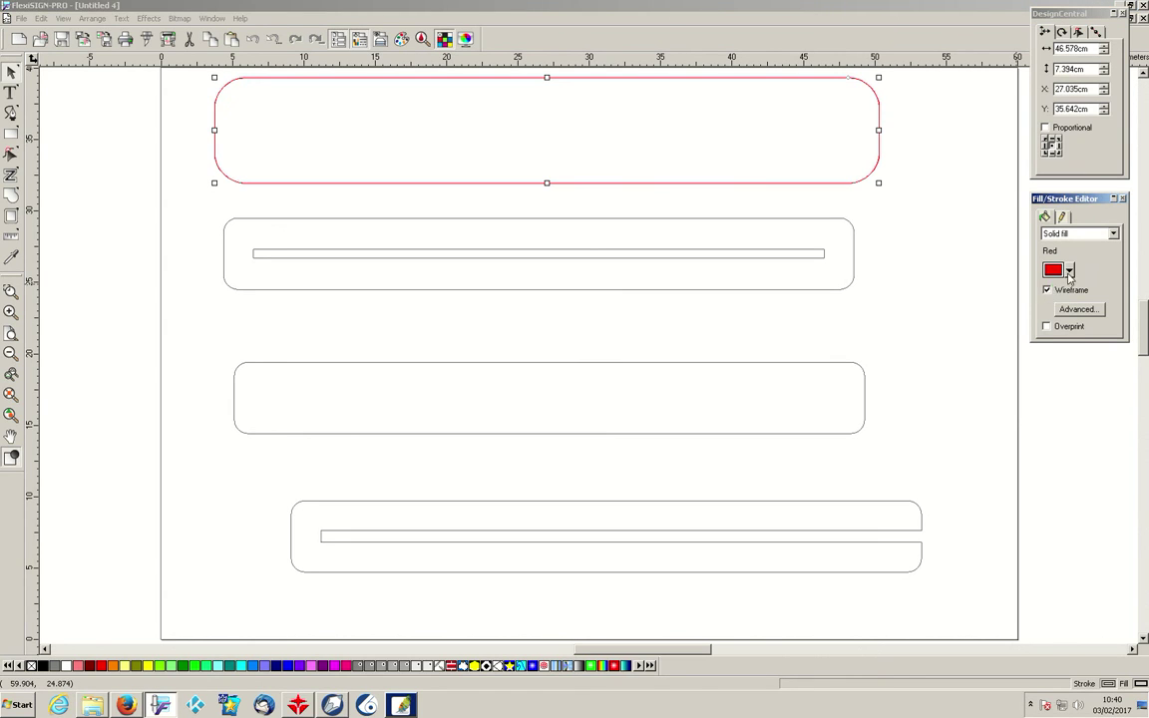
{"action": "left_click", "coordinate": [1068, 271]}
{"action": "left_click", "coordinate": [1064, 297]}
{"action": "left_click", "coordinate": [948, 313]}
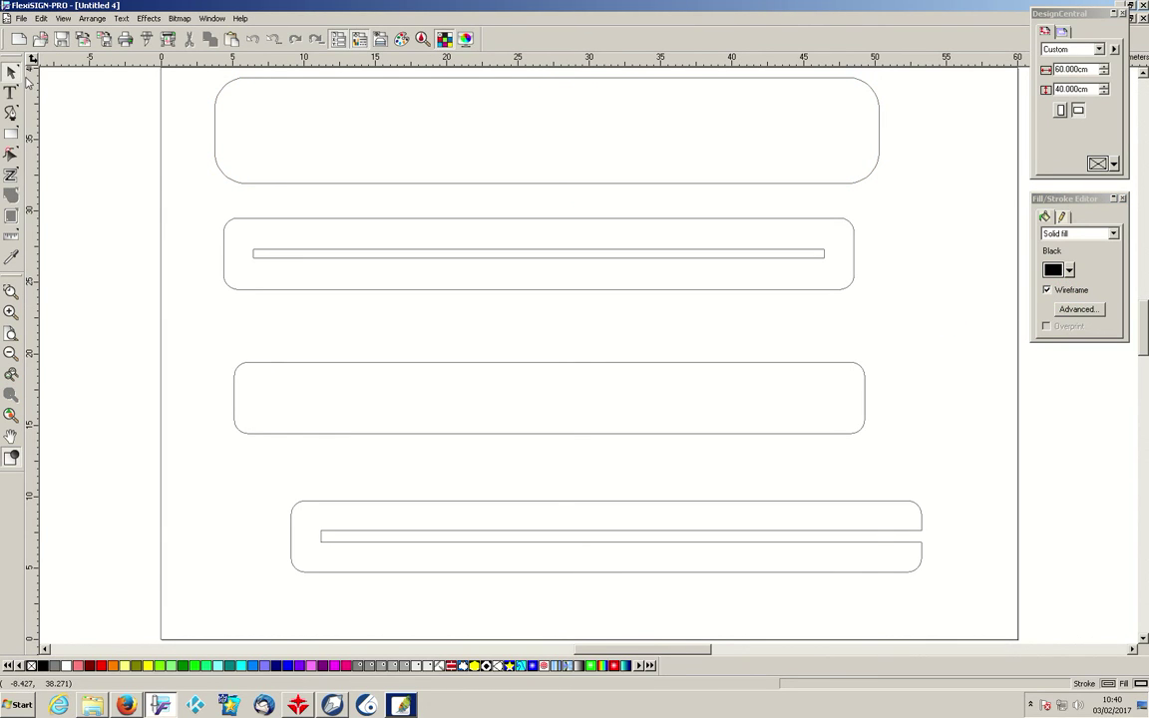
Duplicate the rounded rectangle with its inner bar and place the copy directly below the original.
{"action": "mouse_move", "coordinate": [200, 202]}
{"action": "left_mouse_down"}
{"action": "mouse_move", "coordinate": [476, 269]}
{"action": "mouse_move", "coordinate": [867, 305]}
{"action": "mouse_move", "coordinate": [874, 316]}
{"action": "left_mouse_up"}
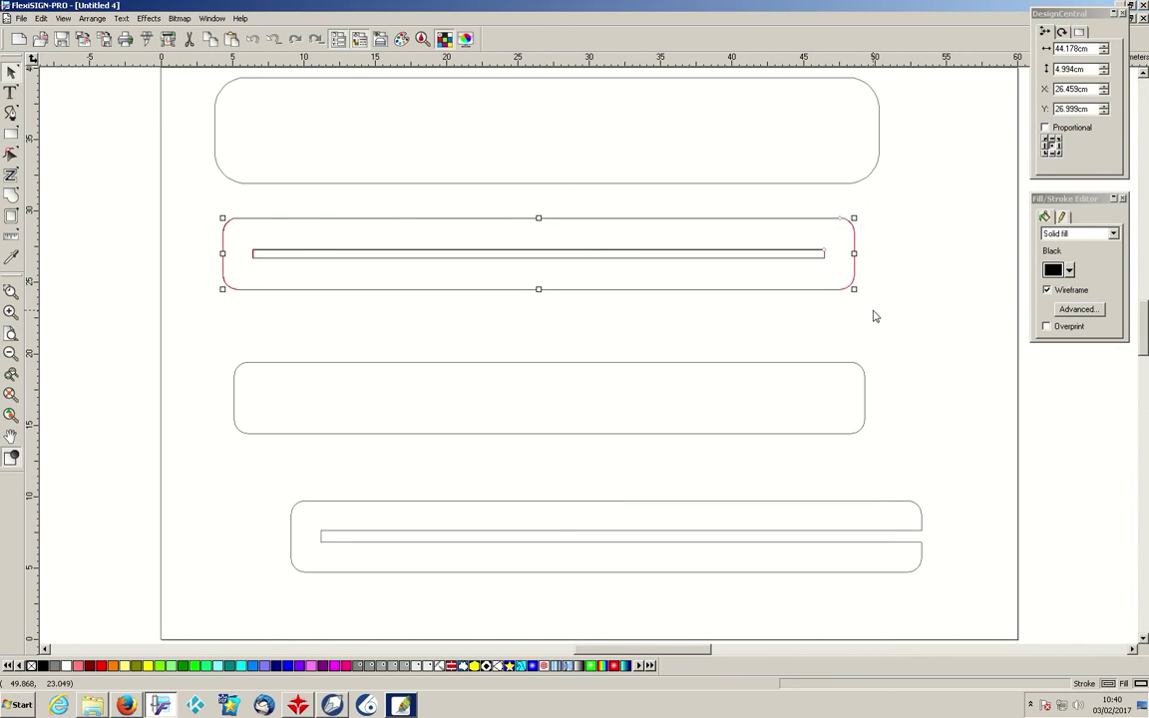
{"action": "right_click", "coordinate": [799, 257]}
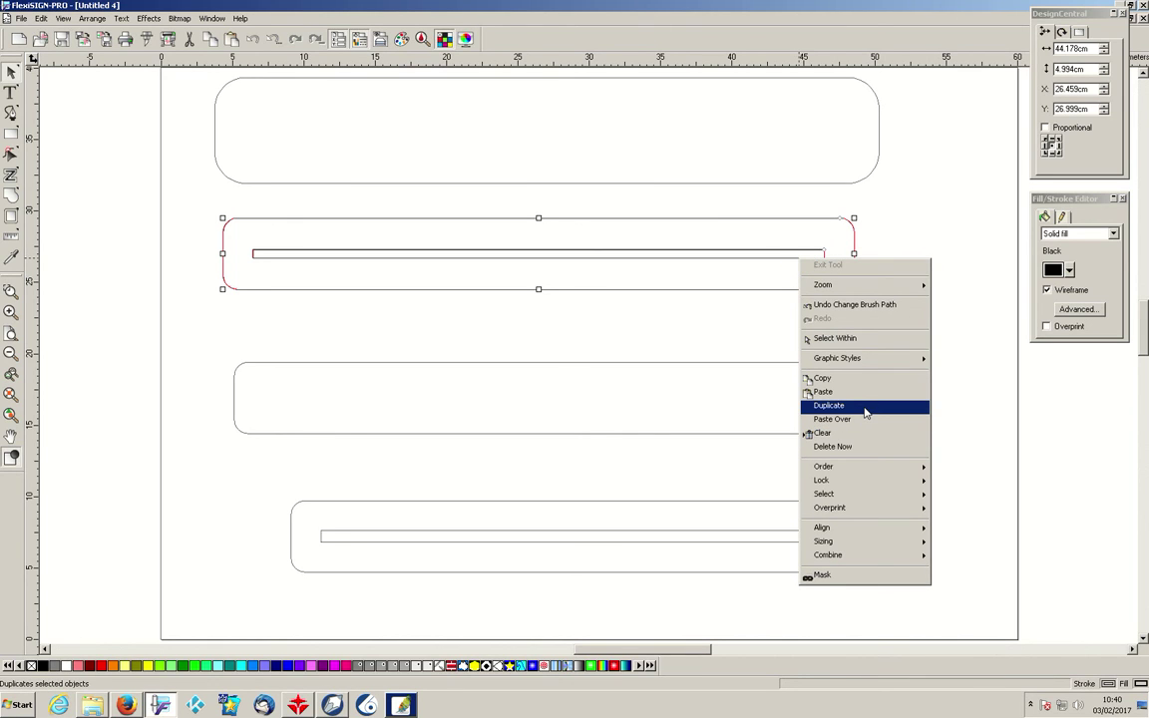
{"action": "left_click", "coordinate": [865, 405]}
{"action": "left_click_drag", "start_coordinate": [740, 208], "coordinate": [735, 289]}
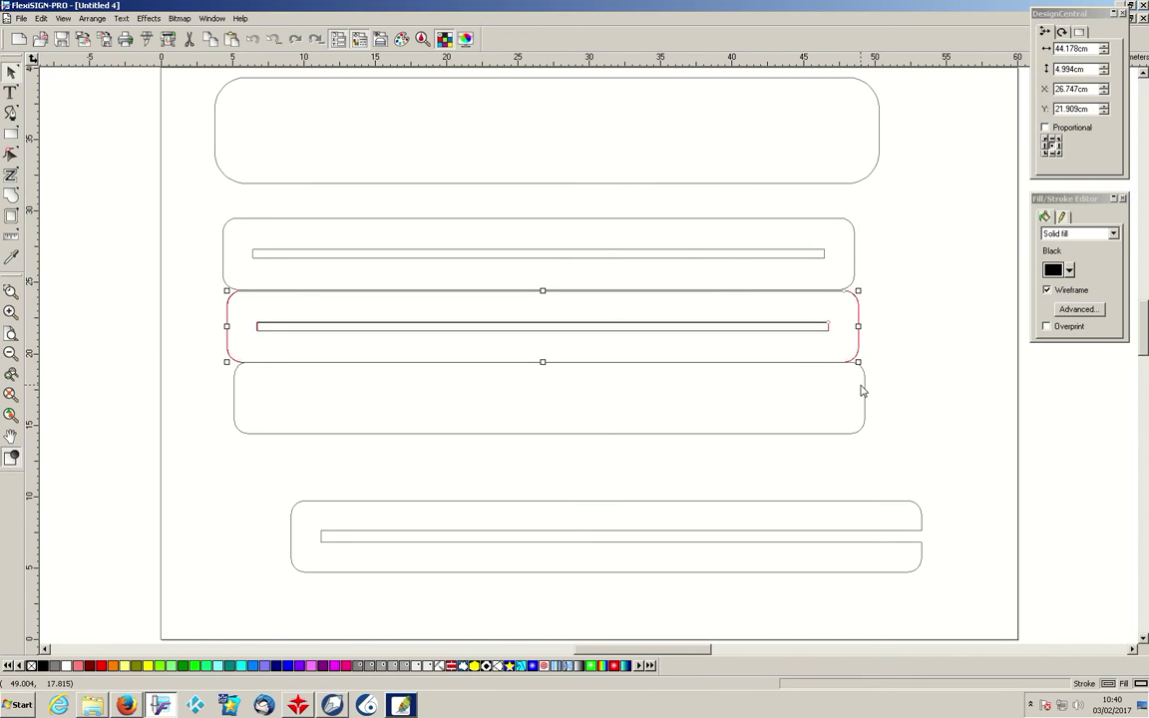
Delete the empty 44 by 5 cm rounded rectangle below the copy.
{"action": "left_click", "coordinate": [864, 391]}
{"action": "right_click", "coordinate": [863, 387]}
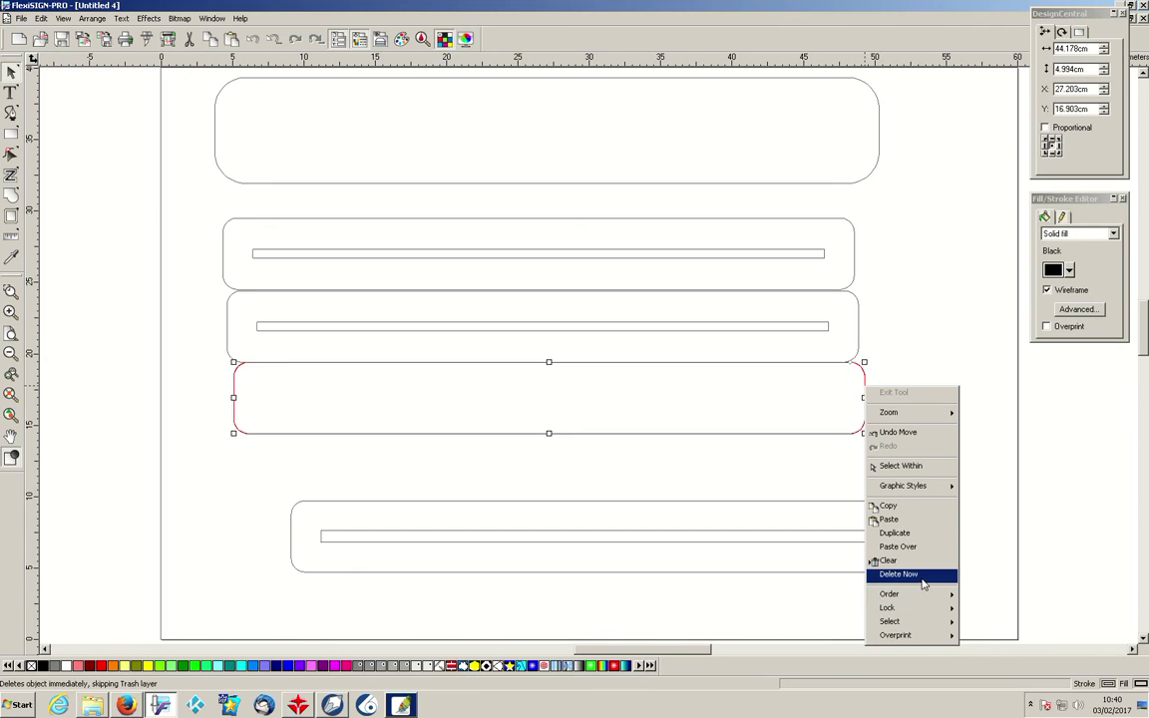
{"action": "left_click", "coordinate": [922, 575]}
Stack the two rounded rectangles with inner bars closely above the open-slotted shape.
{"action": "left_click_drag", "start_coordinate": [892, 403], "coordinate": [201, 310]}
{"action": "left_click_drag", "start_coordinate": [546, 321], "coordinate": [612, 456]}
{"action": "left_click_drag", "start_coordinate": [884, 319], "coordinate": [198, 210]}
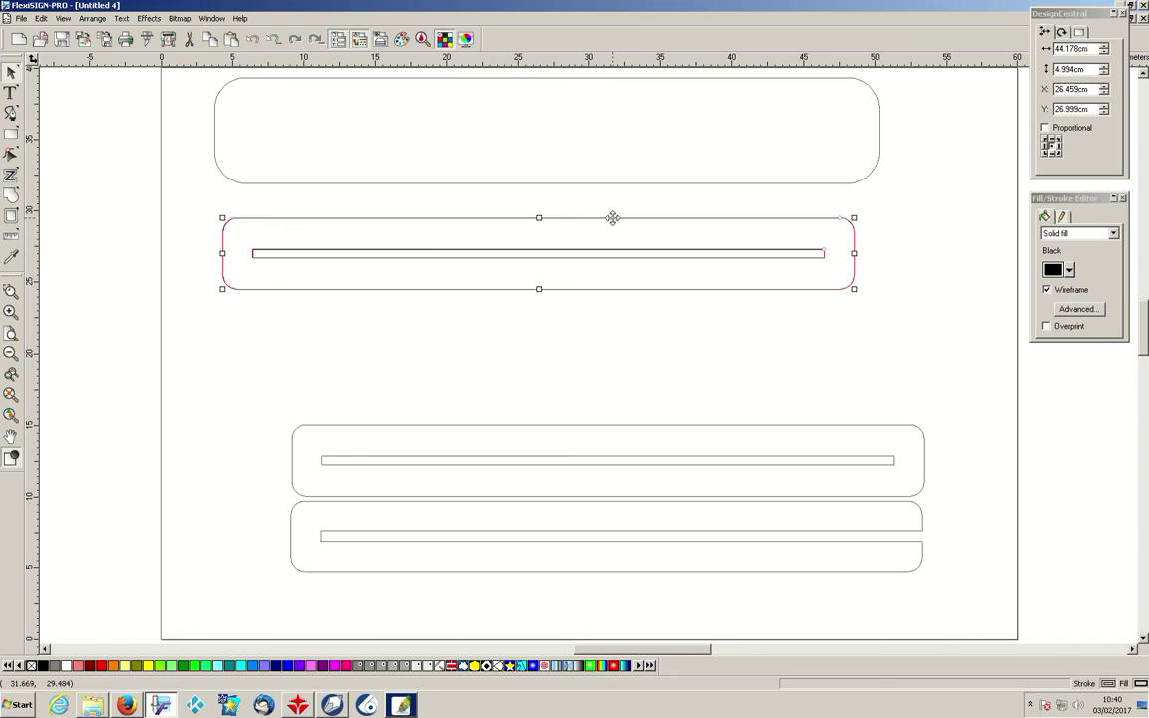
{"action": "left_click_drag", "start_coordinate": [612, 217], "coordinate": [680, 347]}
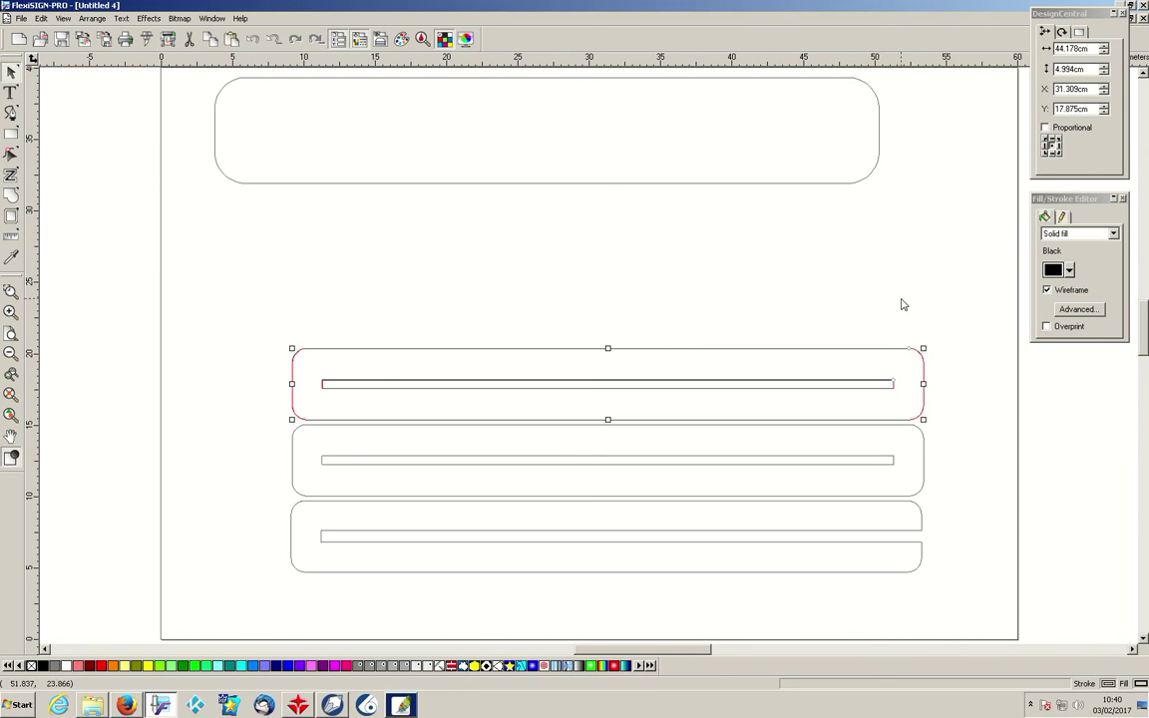
{"action": "left_click", "coordinate": [896, 190]}
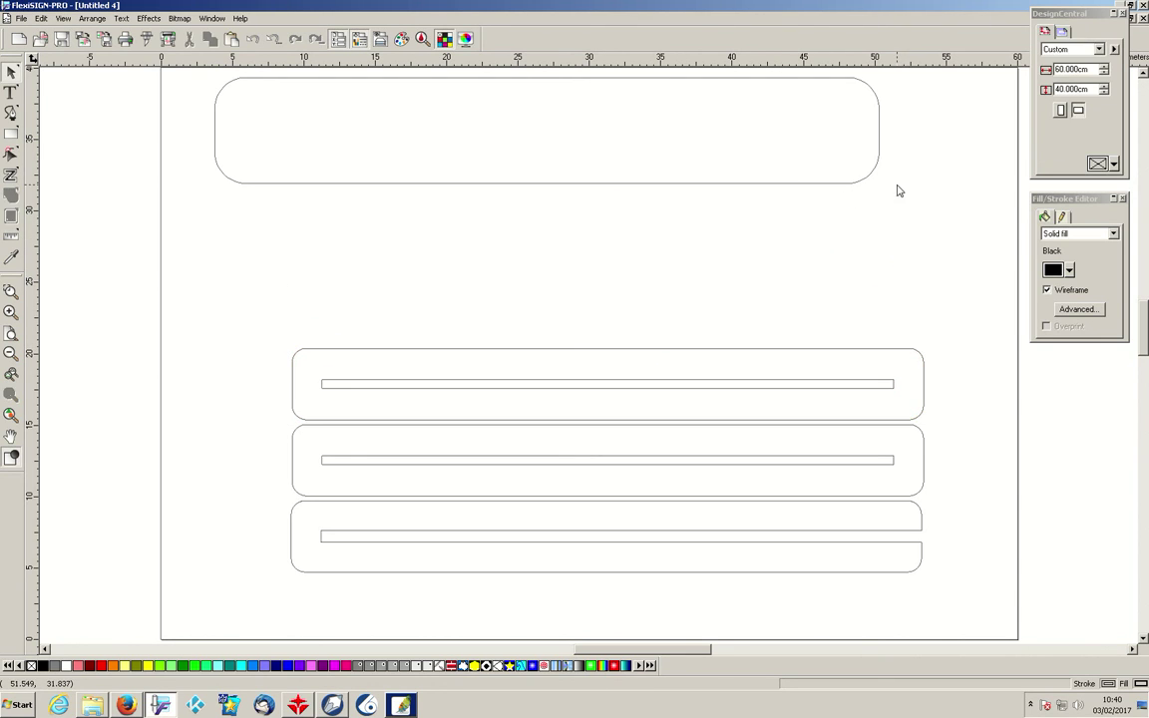
Duplicate the inner bar of the uppermost stacked piece and place the copy inside the large rounded rectangle.
{"action": "left_click", "coordinate": [753, 384]}
{"action": "right_click", "coordinate": [754, 384]}
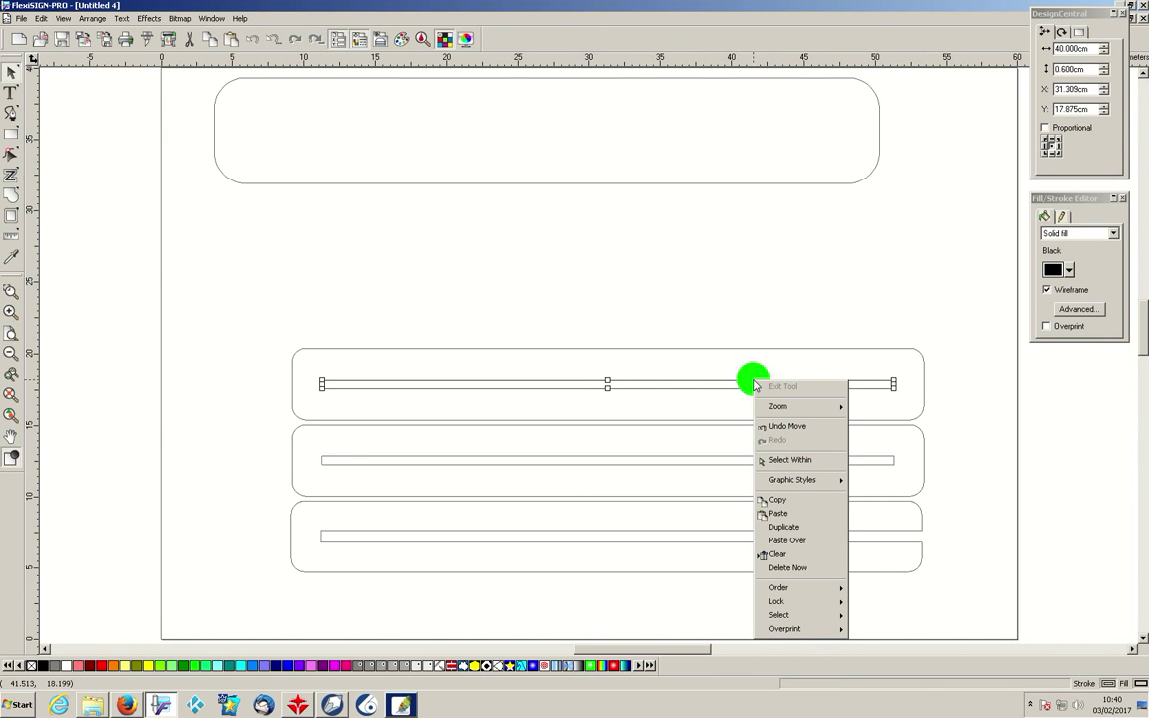
{"action": "left_click", "coordinate": [811, 526]}
{"action": "left_click_drag", "start_coordinate": [729, 370], "coordinate": [661, 119]}
Move the large rounded rectangle and its bar down above the stack and align the two on both centers.
{"action": "left_click_drag", "start_coordinate": [859, 225], "coordinate": [168, 40]}
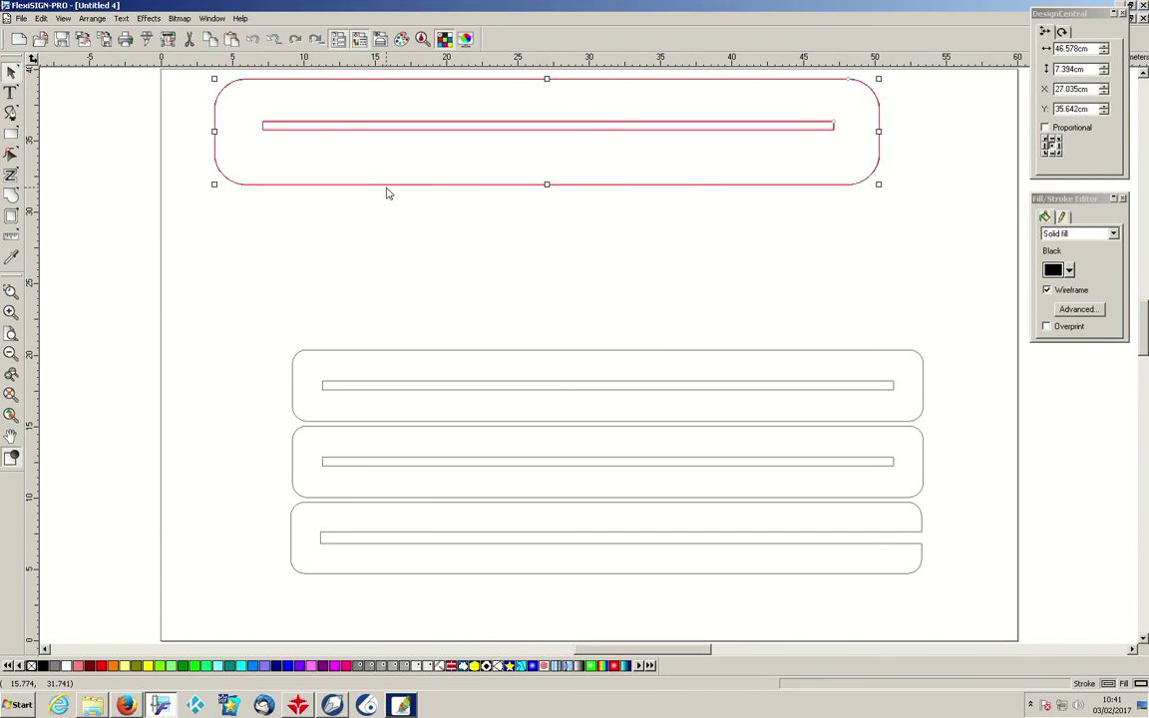
{"action": "left_click_drag", "start_coordinate": [385, 184], "coordinate": [441, 311]}
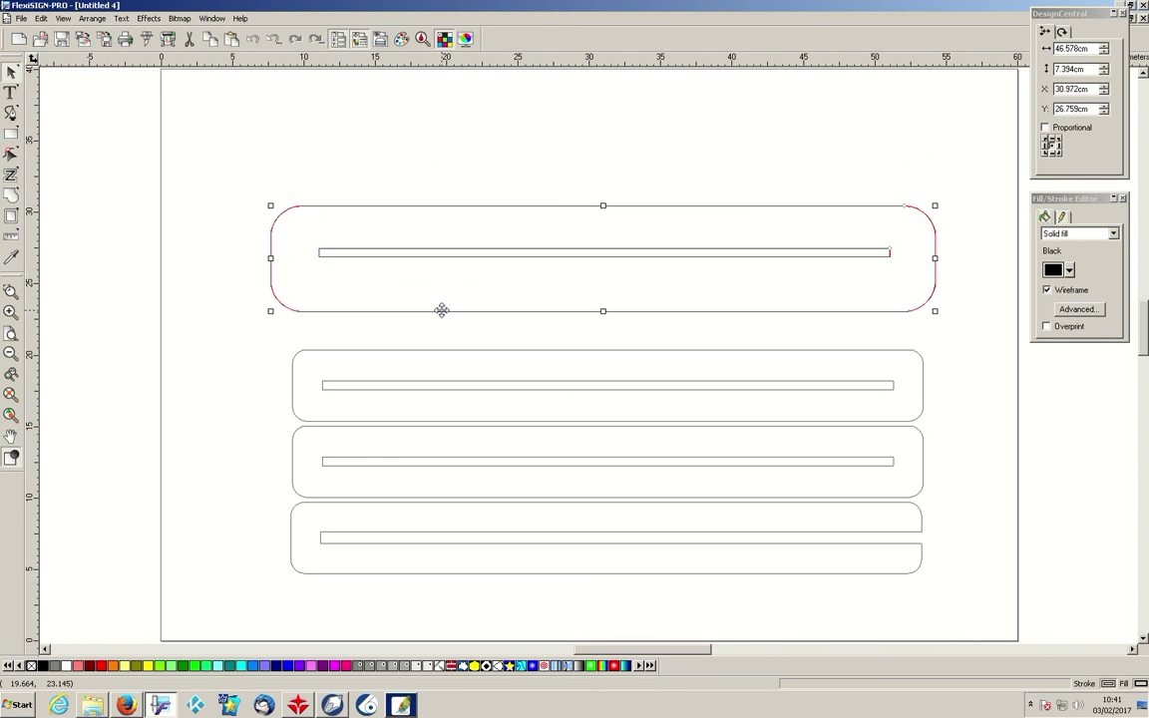
{"action": "left_click", "coordinate": [92, 18]}
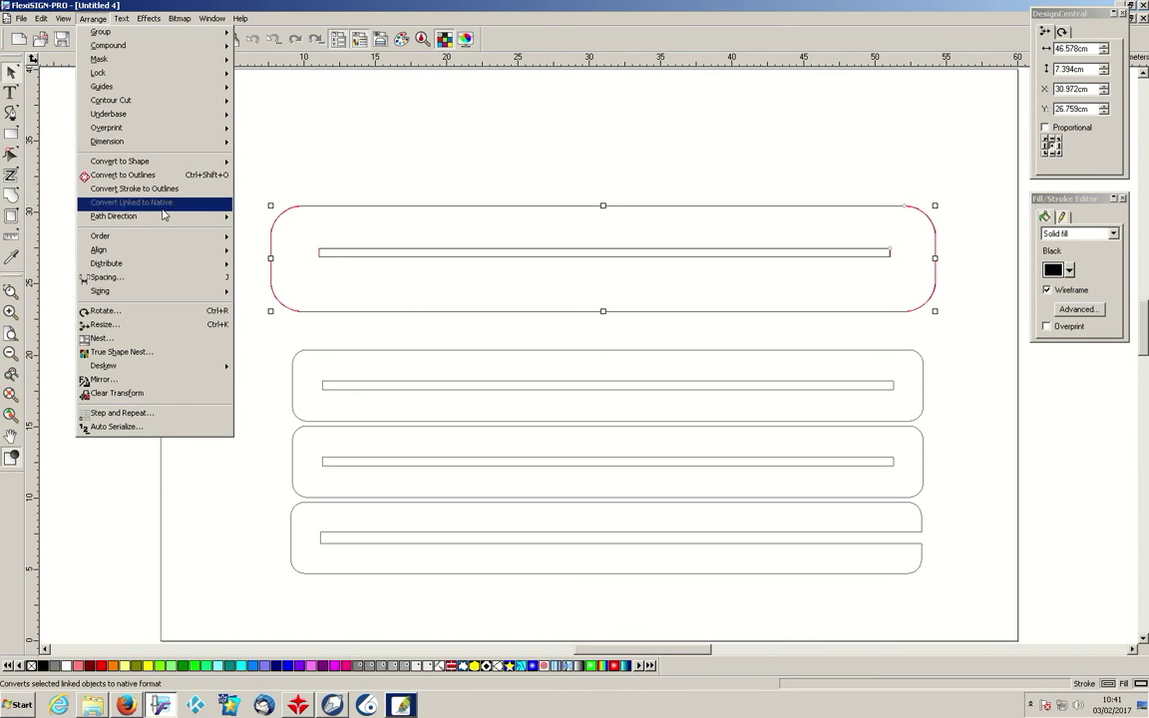
{"action": "mouse_move", "coordinate": [160, 249]}
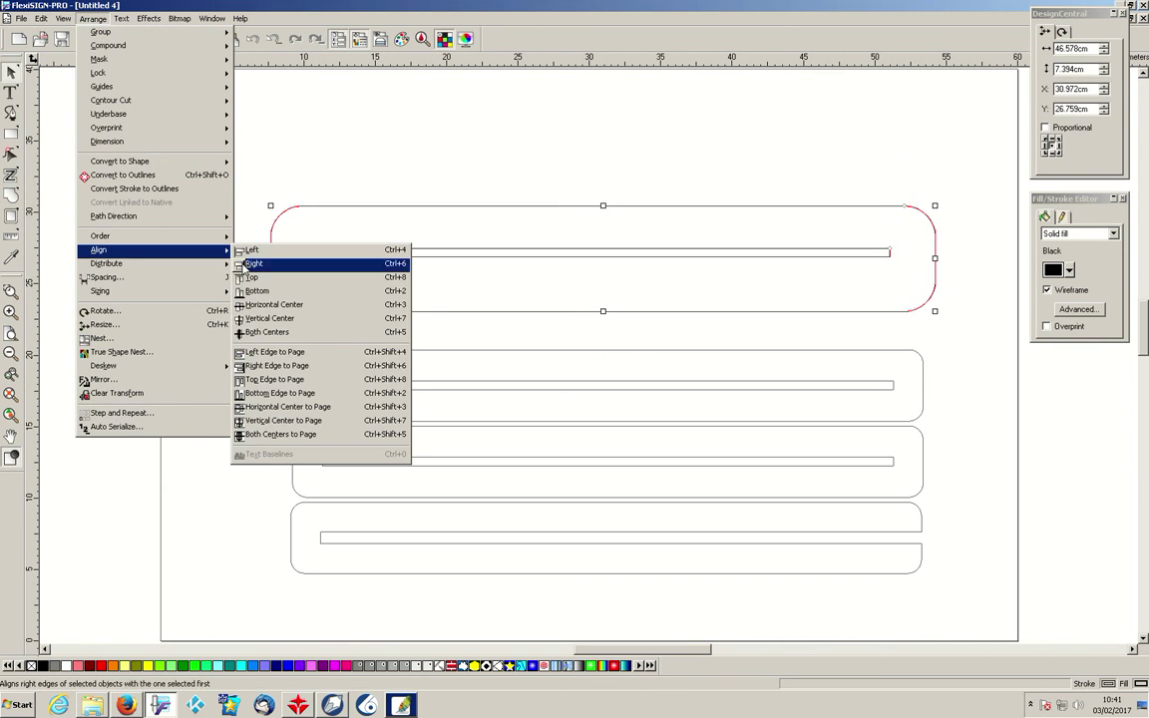
{"action": "left_click", "coordinate": [355, 332]}
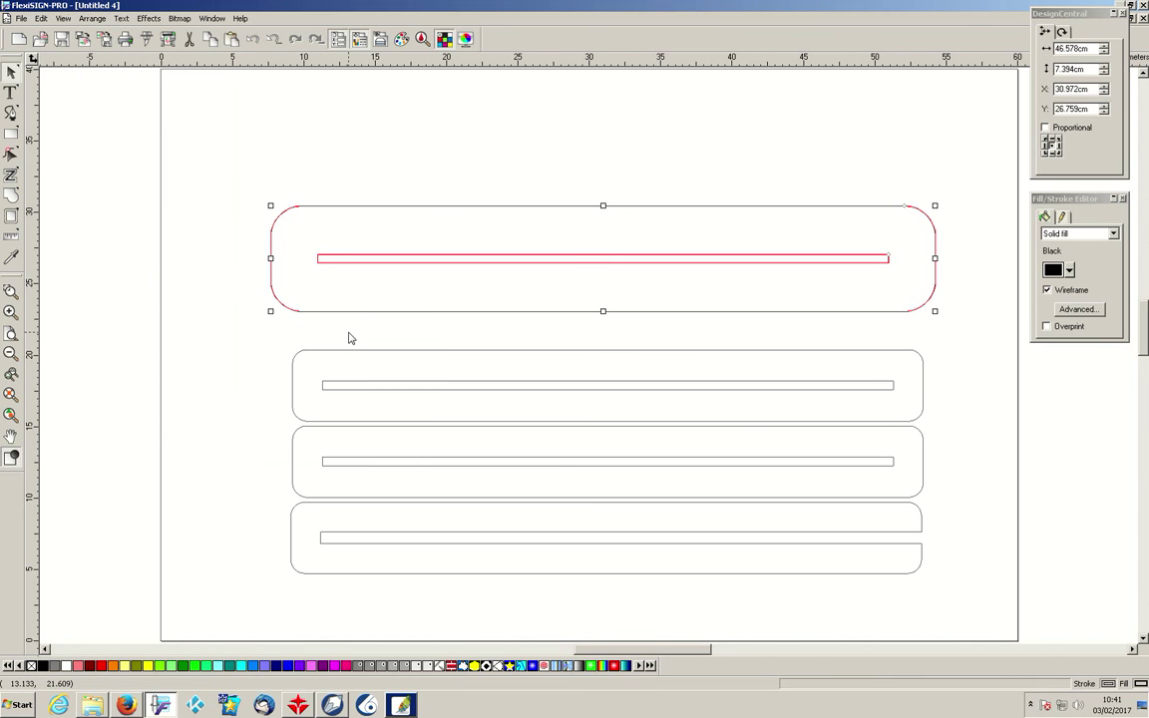
Copy the large rounded rectangle without its bar and place the copy directly above the original.
{"action": "left_click", "coordinate": [536, 160]}
{"action": "left_click", "coordinate": [666, 205]}
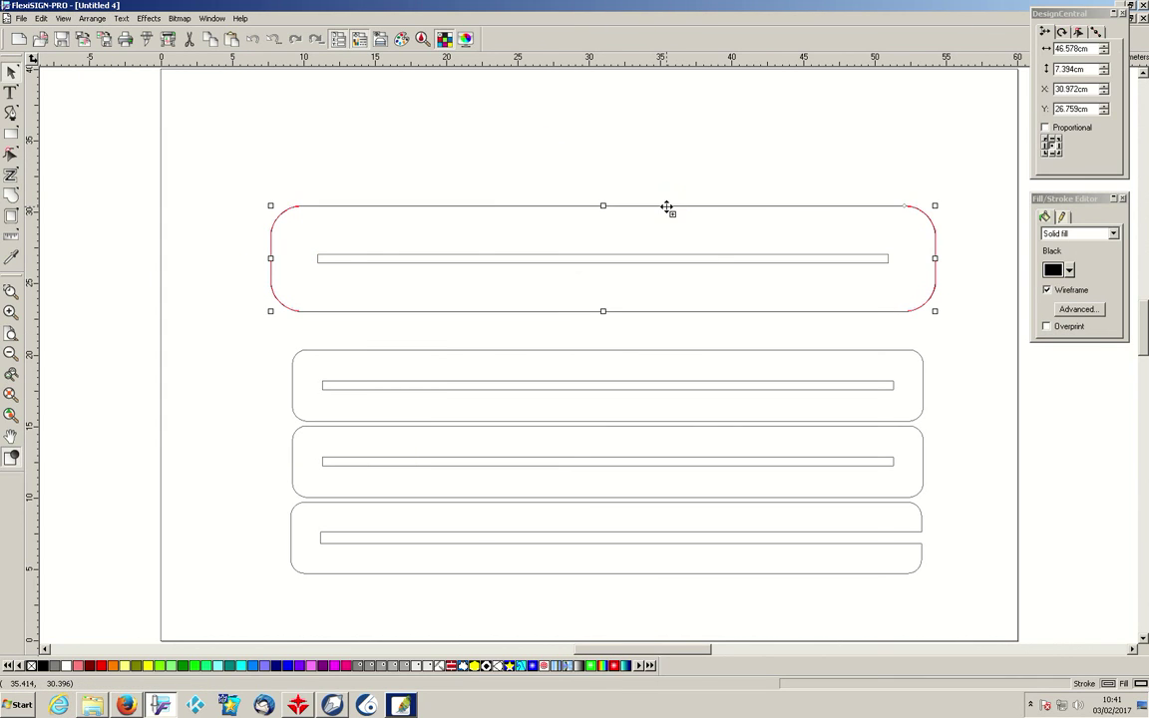
{"action": "left_click_drag", "start_coordinate": [513, 140], "coordinate": [268, 90]}
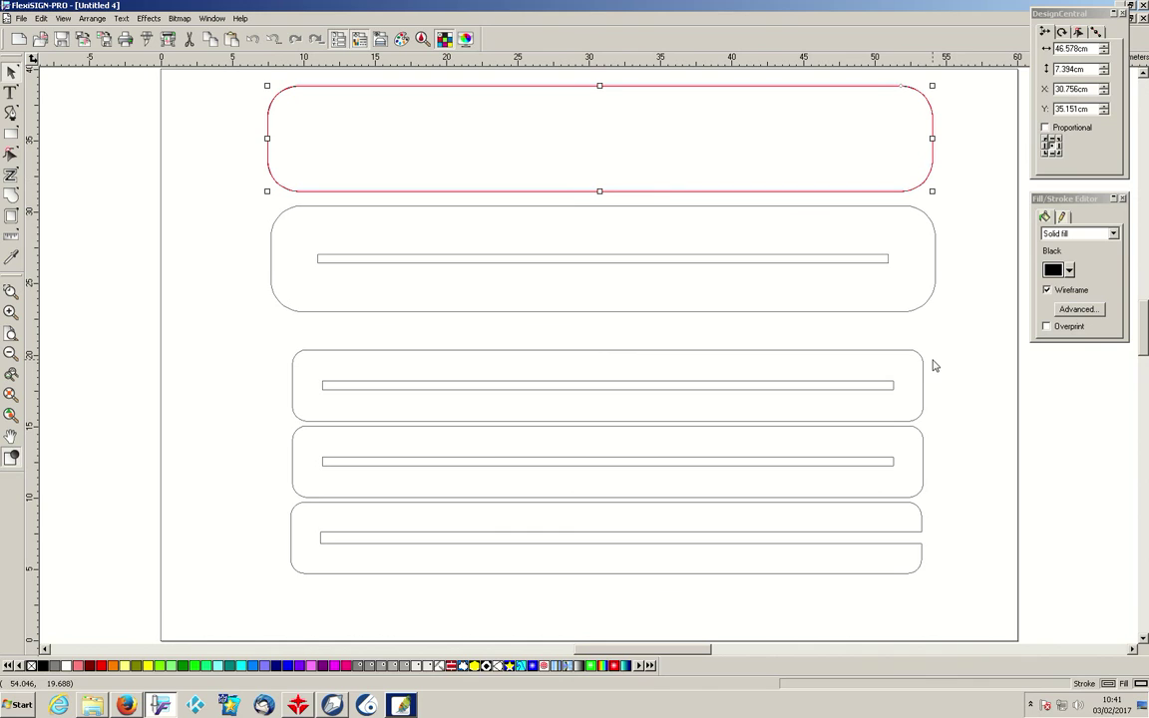
{"action": "left_click", "coordinate": [995, 539]}
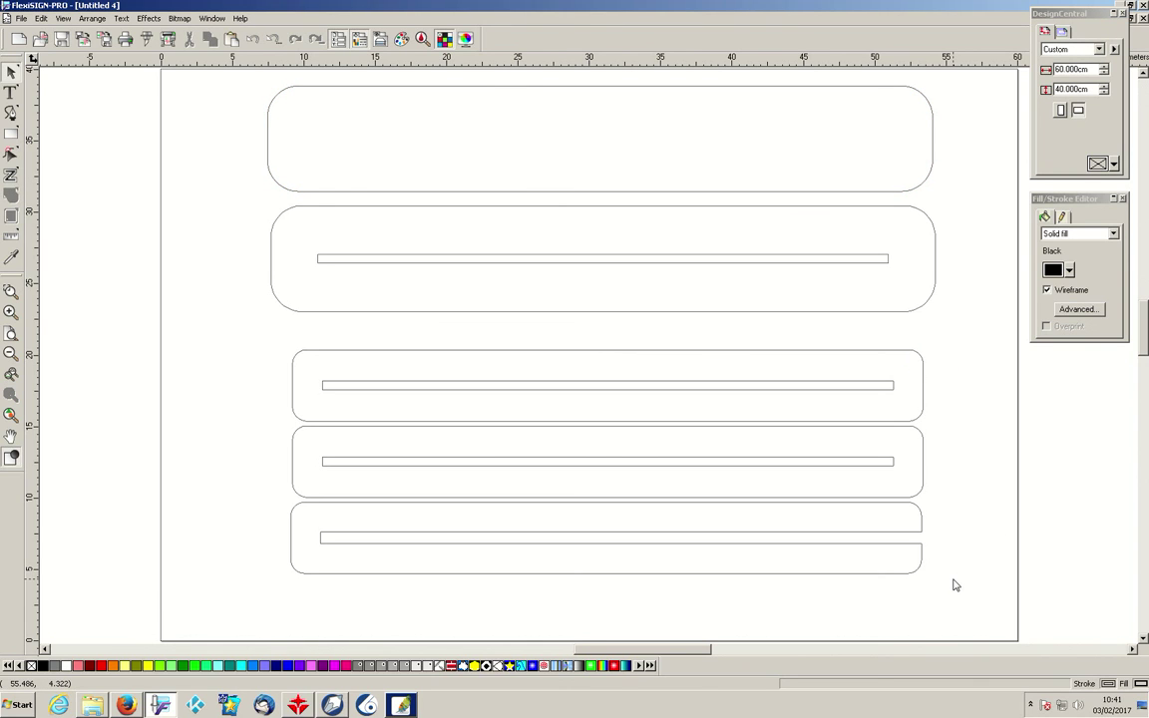
Move the large barred rectangle and its empty copy down so they sit closely on top of the stack.
{"action": "left_click_drag", "start_coordinate": [944, 322], "coordinate": [256, 193]}
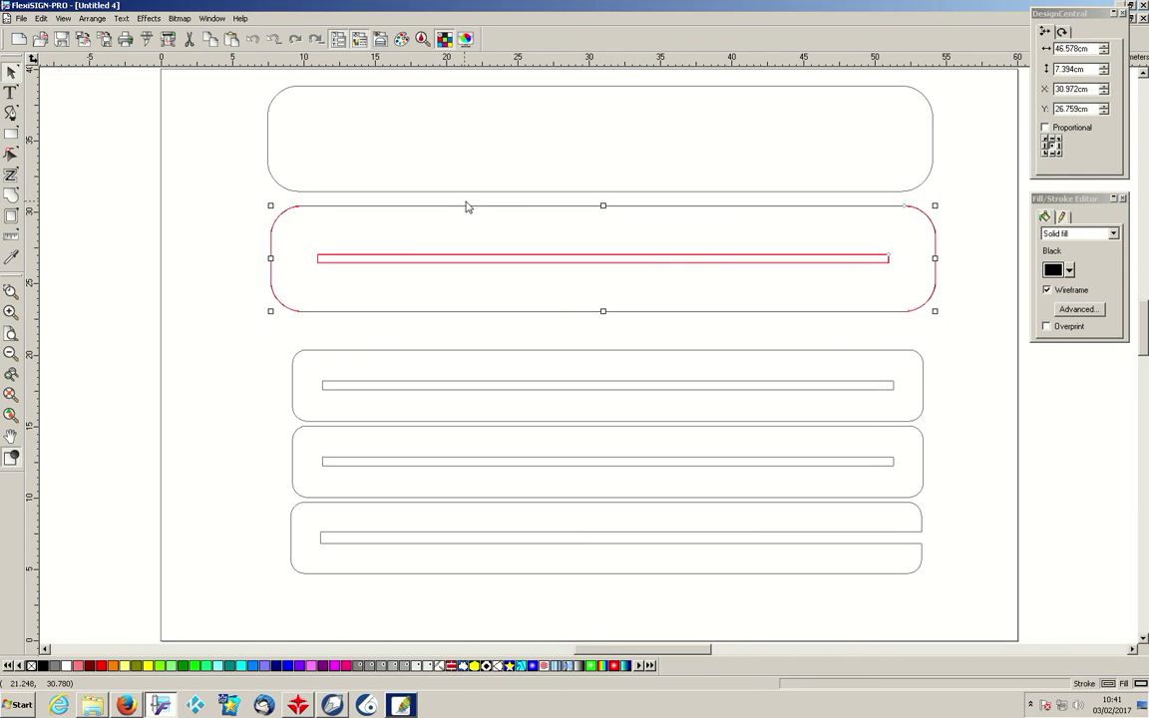
{"action": "left_click_drag", "start_coordinate": [469, 204], "coordinate": [470, 238]}
{"action": "left_click_drag", "start_coordinate": [941, 207], "coordinate": [243, 77]}
{"action": "left_click_drag", "start_coordinate": [687, 86], "coordinate": [691, 125]}
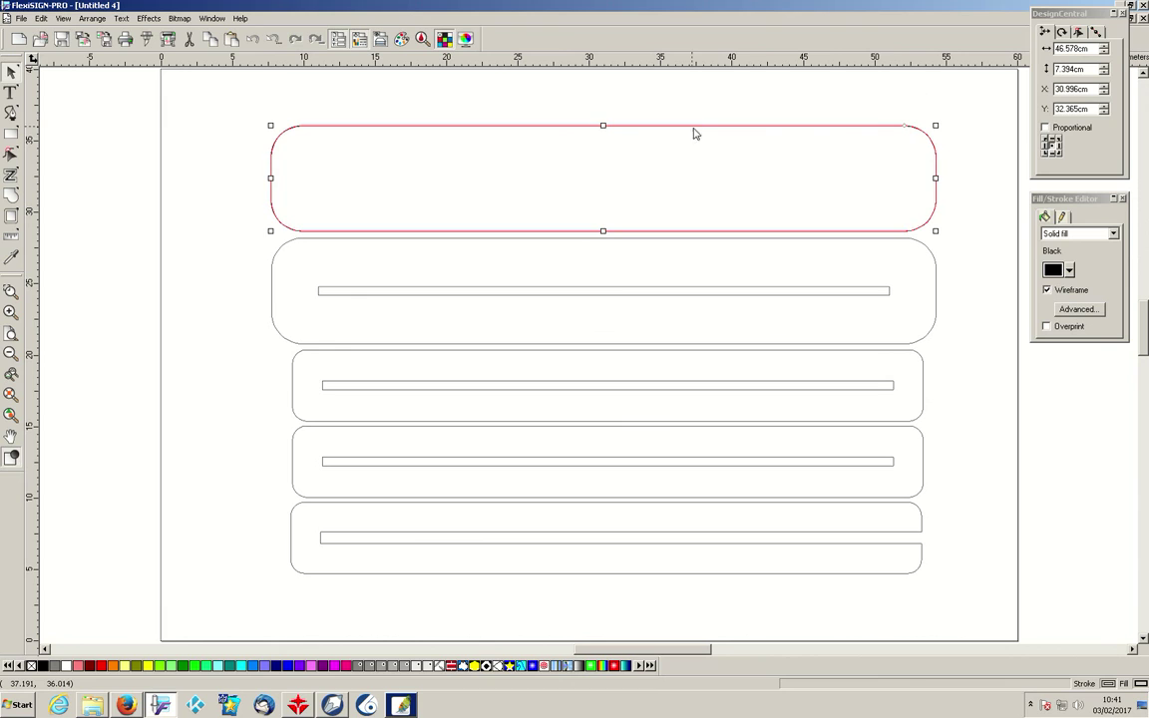
{"action": "left_click", "coordinate": [950, 387]}
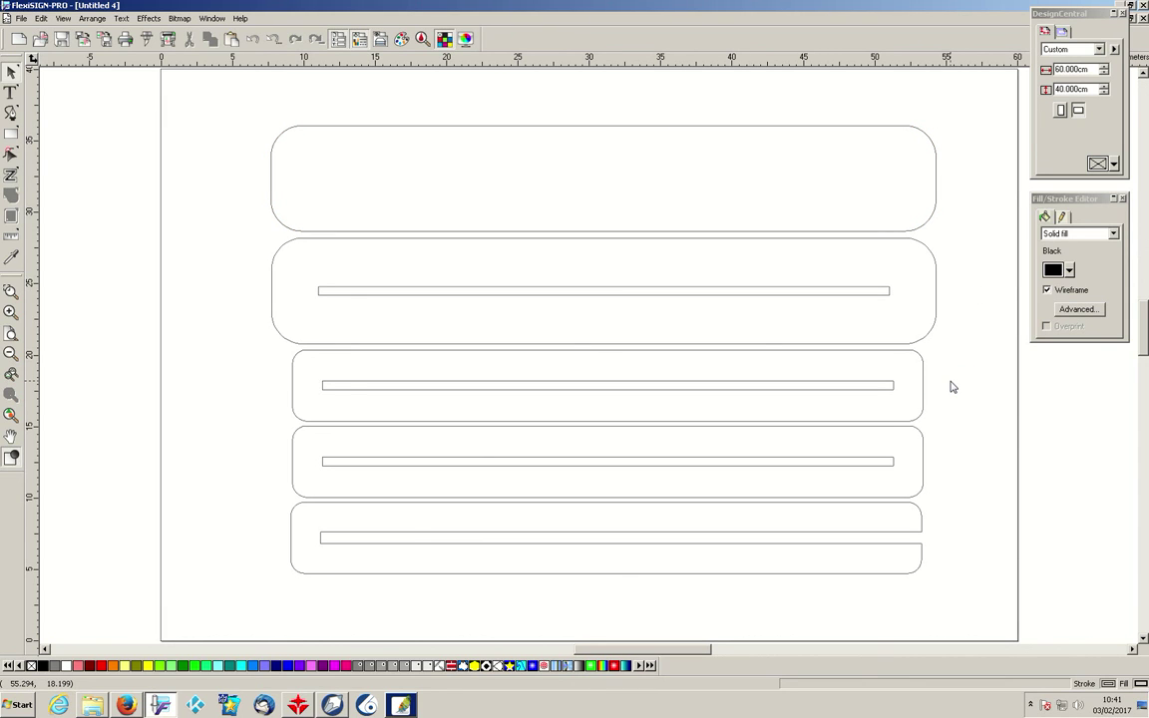